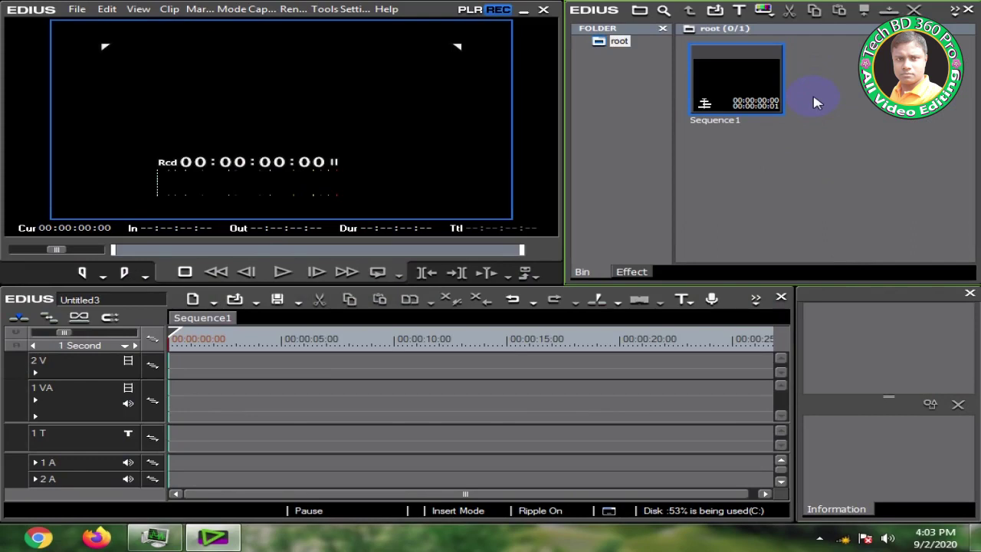
- Add a new title clip to the root bin and adjust the position of the title editor window
{"action": "right_click", "coordinate": [816, 97]}
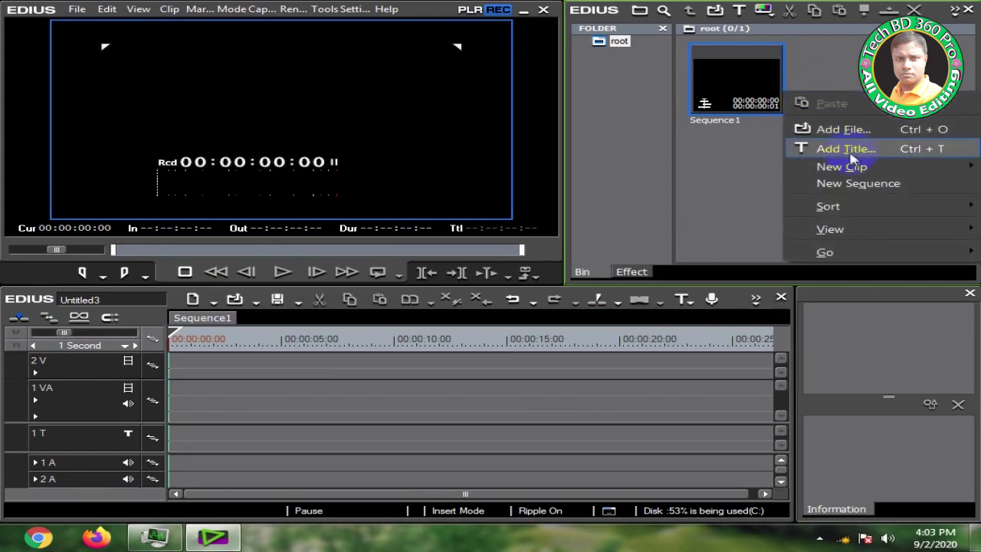
{"action": "left_click", "coordinate": [841, 73]}
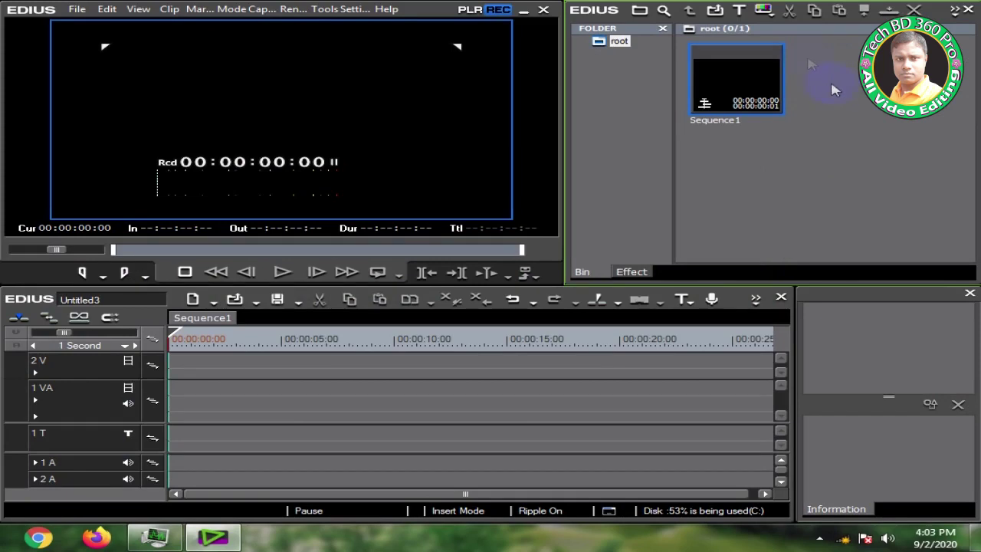
{"action": "left_click", "coordinate": [739, 12]}
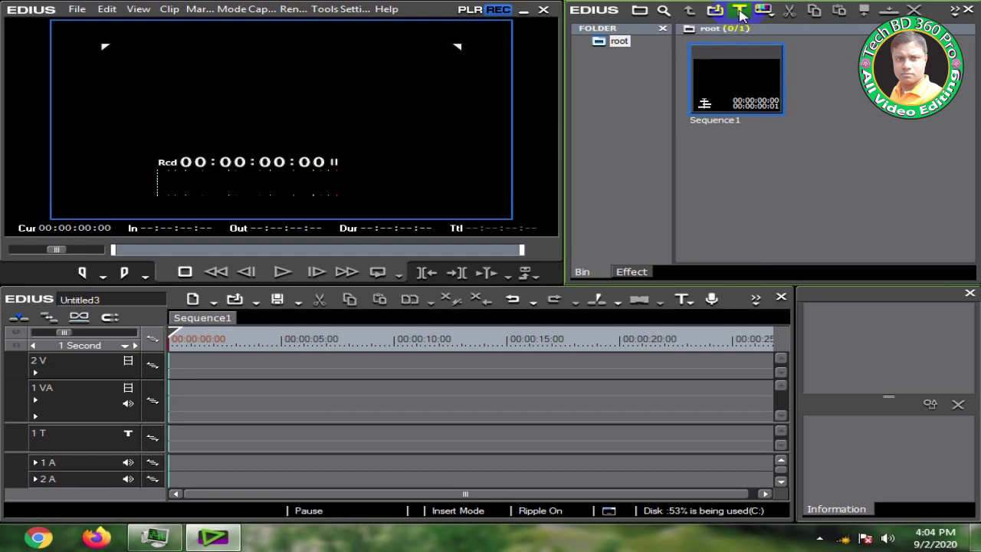
{"action": "right_click", "coordinate": [807, 72]}
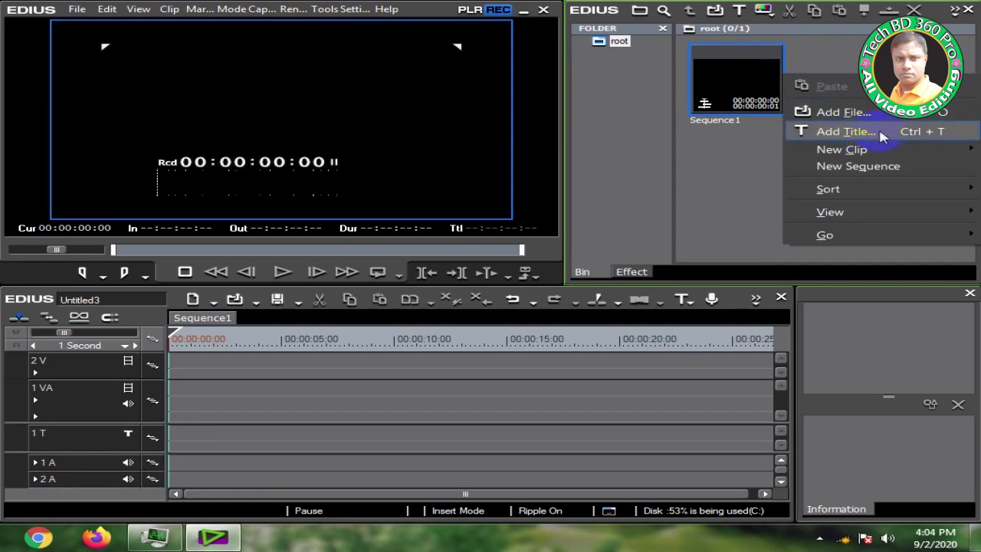
{"action": "left_click", "coordinate": [843, 132]}
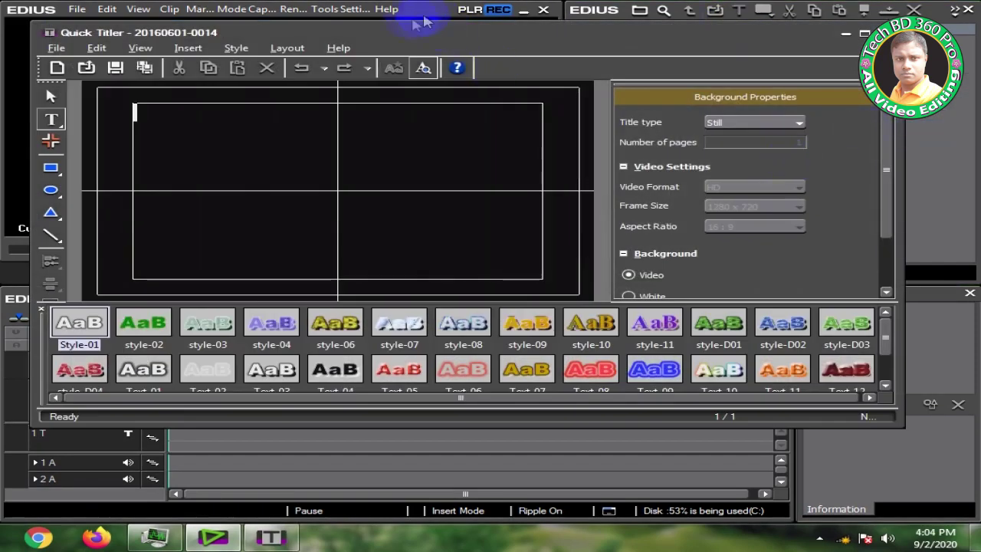
{"action": "left_click_drag", "start_coordinate": [324, 35], "coordinate": [326, 36]}
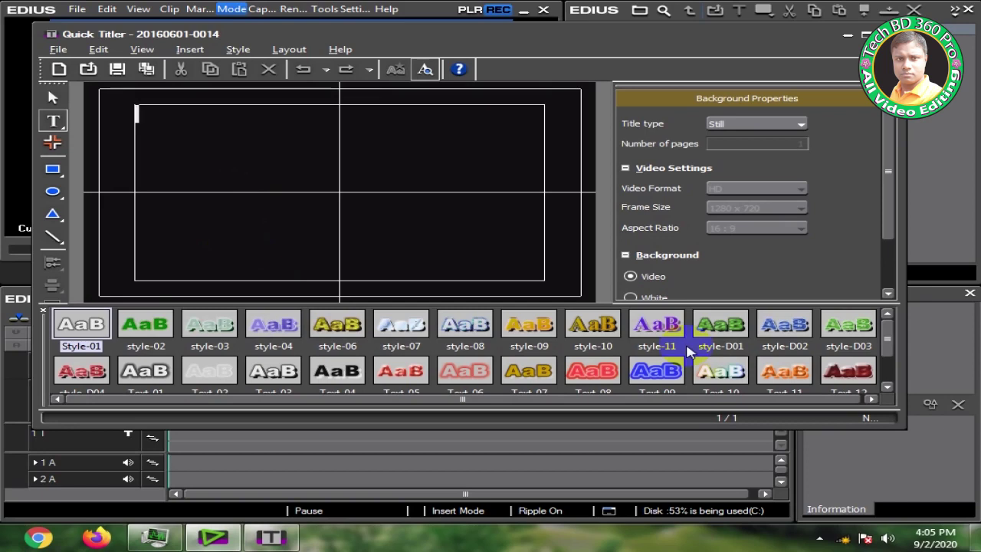
- Choose Still as the title type in the background properties
{"action": "left_click", "coordinate": [341, 98]}
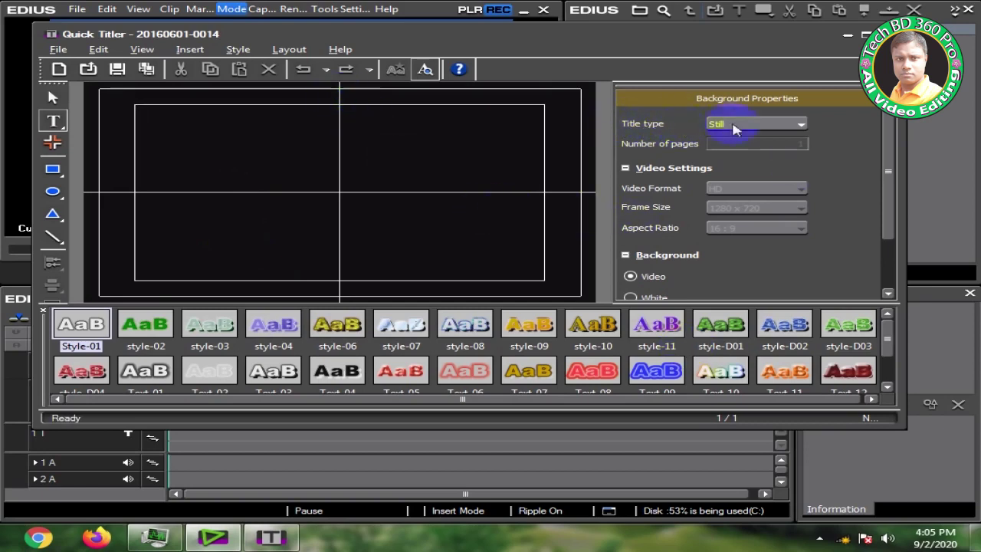
{"action": "left_click", "coordinate": [756, 128]}
{"action": "left_click", "coordinate": [726, 140]}
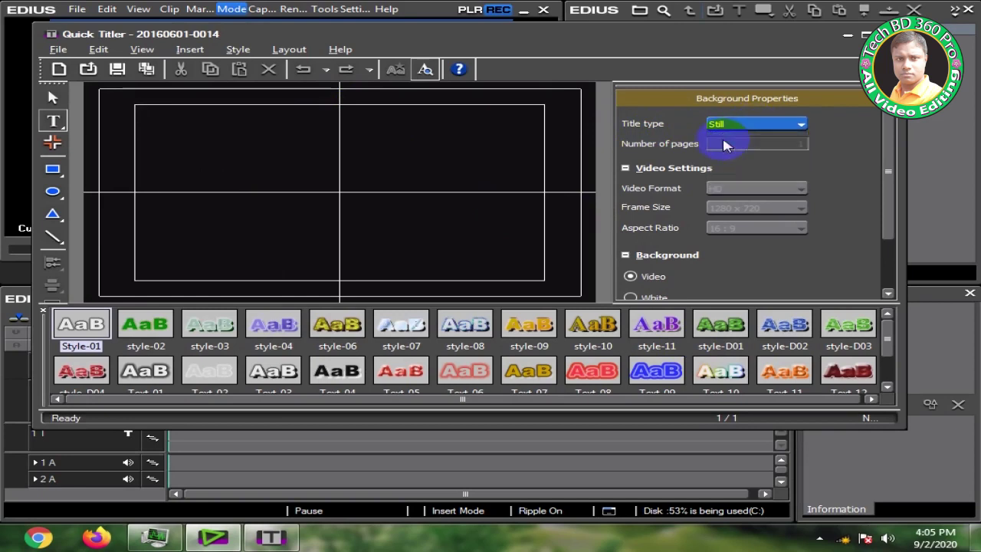
- Create horizontal text reading "Avmmvjvgy AvjvBKzg" in the upper canvas and move it to about X 28, Y 155
{"action": "left_click", "coordinate": [320, 121]}
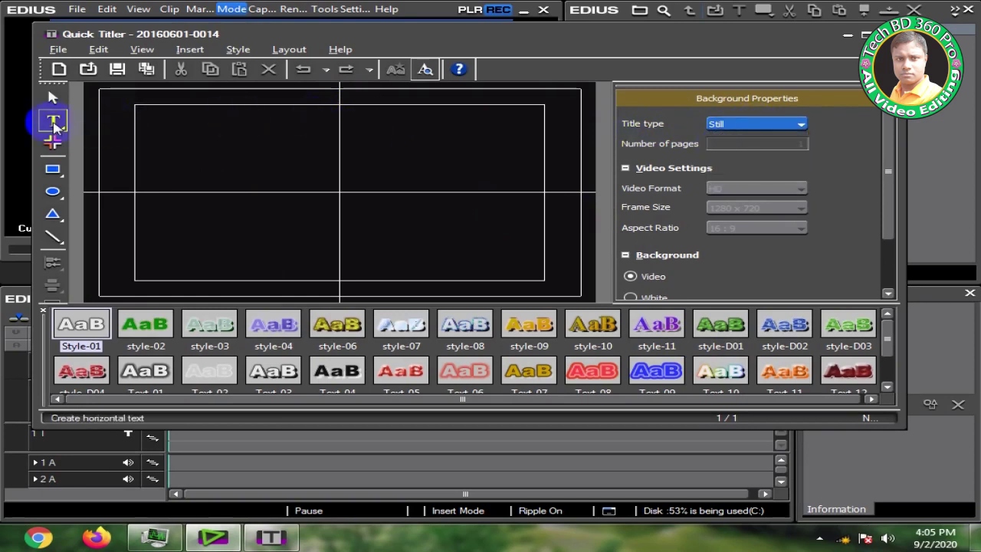
{"action": "left_click", "coordinate": [140, 144]}
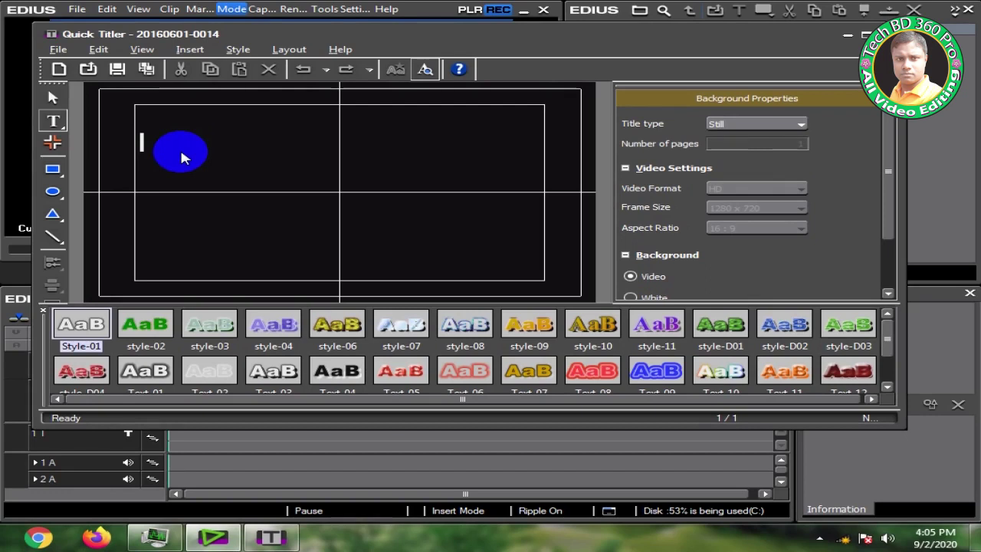
{"action": "type", "text": "T"}
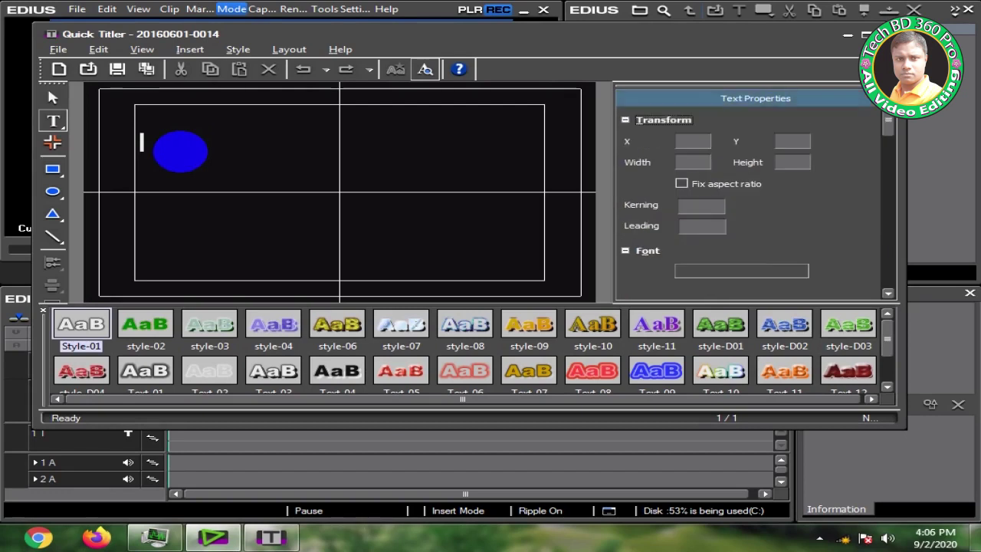
{"action": "type", "text": "Avm"}
{"action": "key", "text": "Escape"}
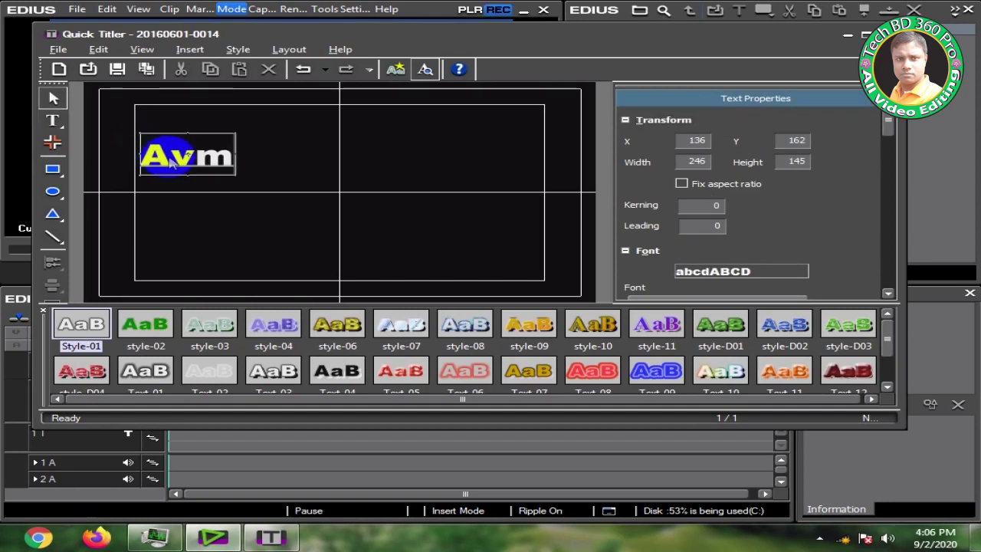
{"action": "type", "text": "mvjv"}
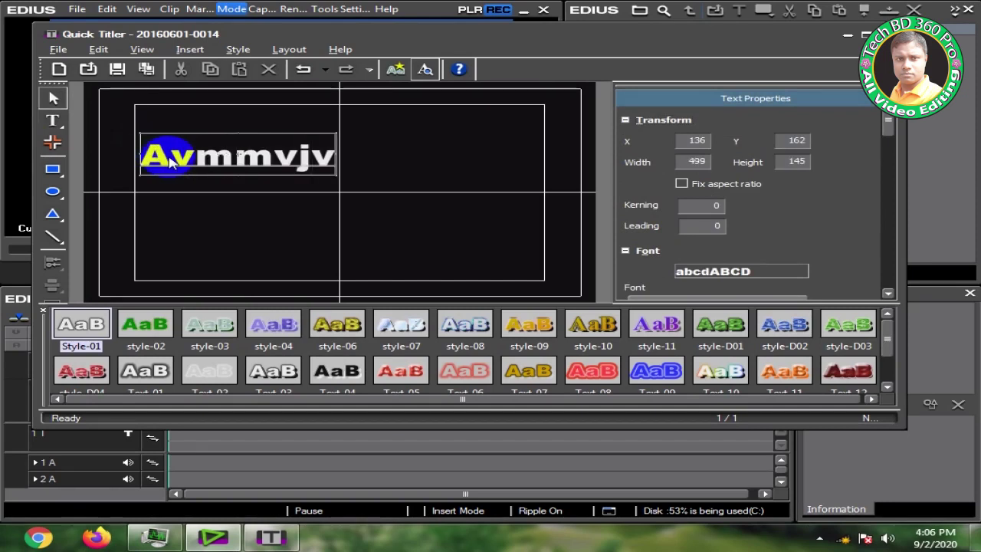
{"action": "type", "text": "gy &"}
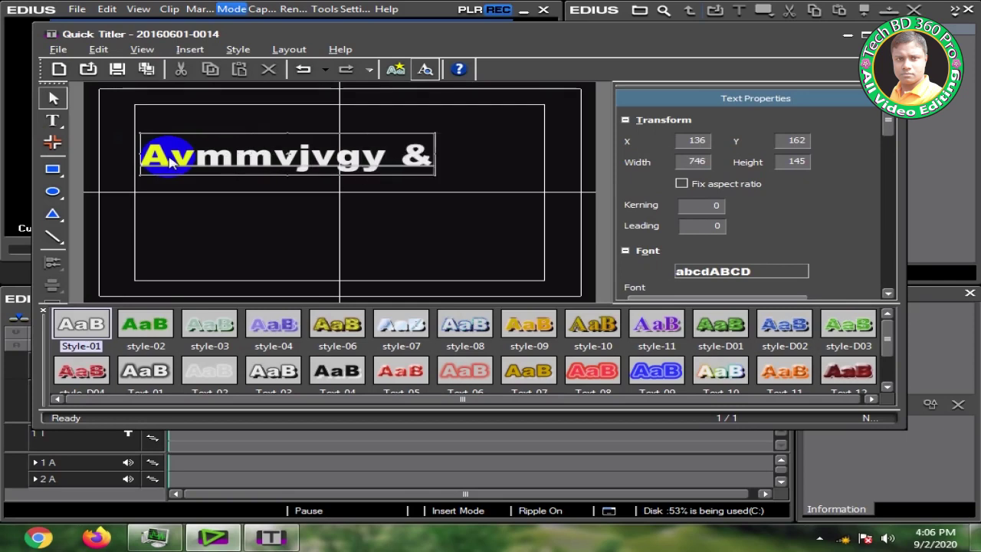
{"action": "key", "text": "BackSpace"}
{"action": "type", "text": "Avj"}
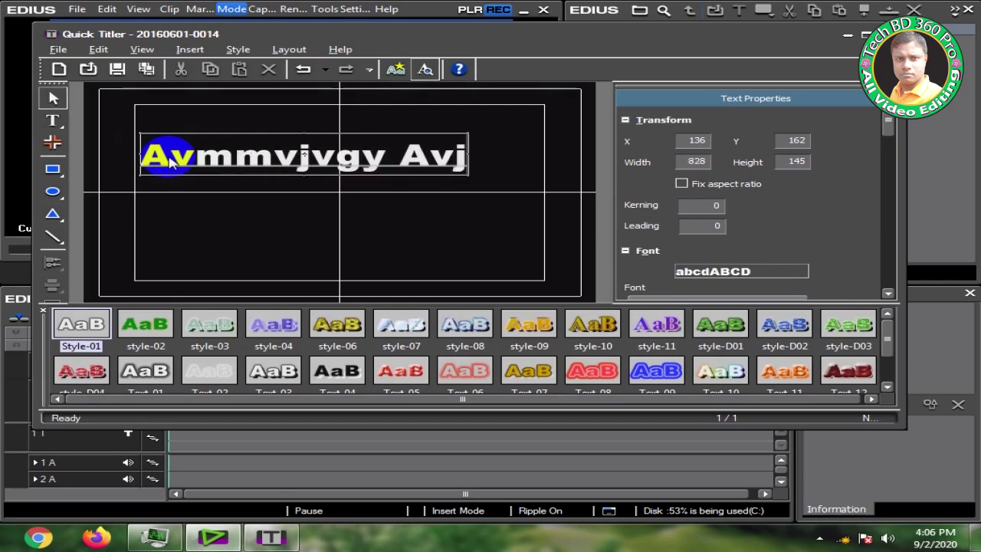
{"action": "type", "text": "vBKzg"}
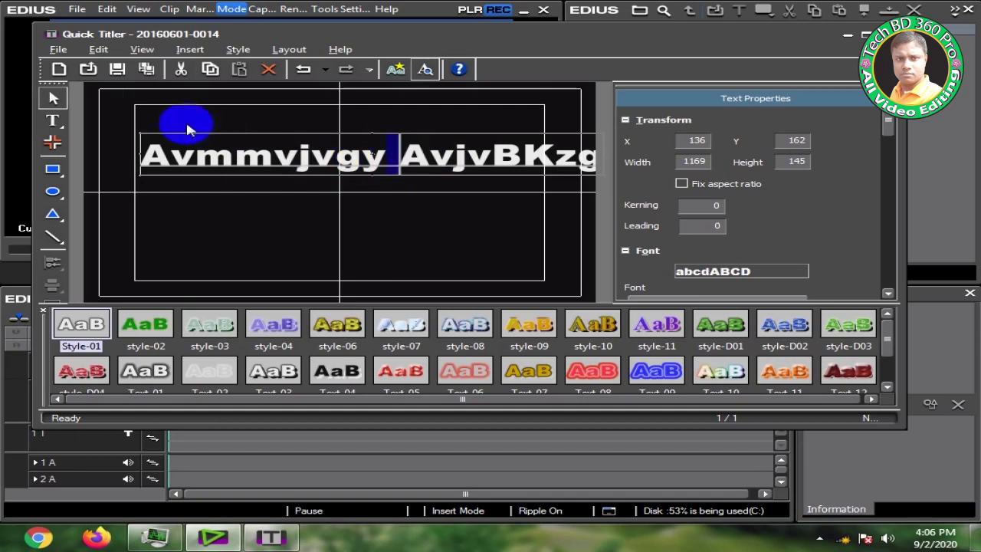
{"action": "left_click", "coordinate": [53, 98]}
{"action": "left_click_drag", "start_coordinate": [272, 154], "coordinate": [230, 149]}
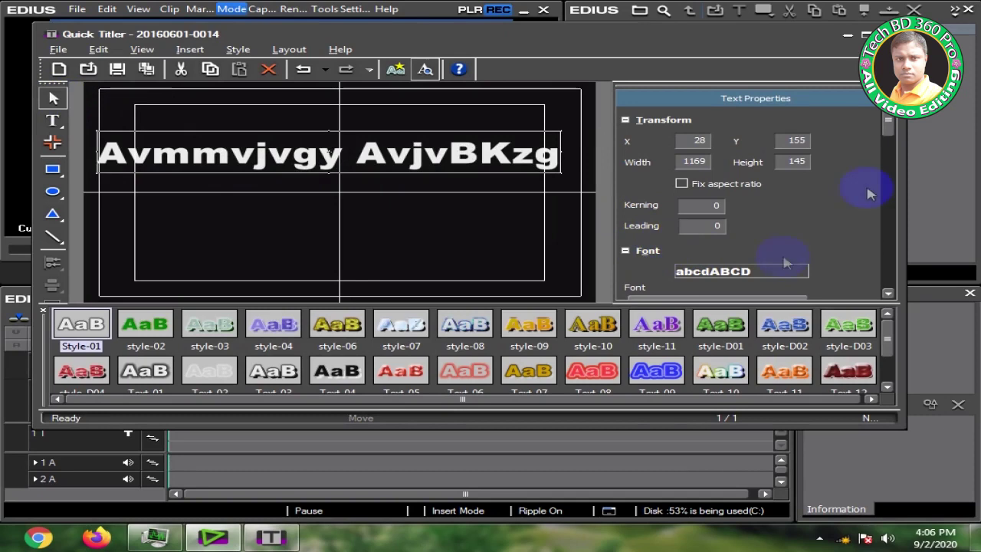
- Set the title text's font to ChandrabatiMJ and move the text to the upper centre of the canvas
{"action": "left_click_drag", "start_coordinate": [887, 136], "coordinate": [889, 153]}
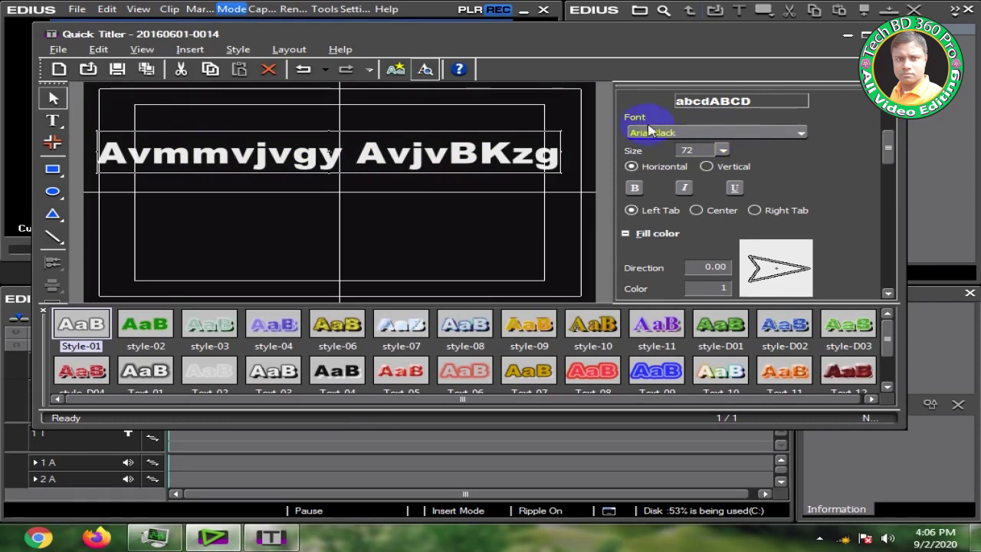
{"action": "left_click", "coordinate": [735, 132]}
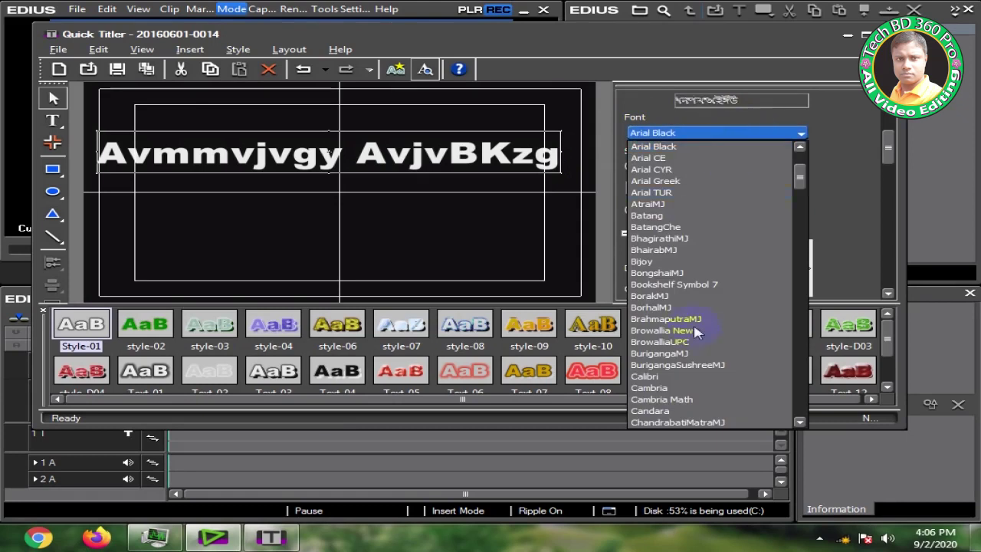
{"action": "scroll", "coordinate": [683, 360], "scroll_direction": "down", "scroll_amount": 5}
{"action": "scroll", "coordinate": [686, 349], "scroll_direction": "down", "scroll_amount": 1}
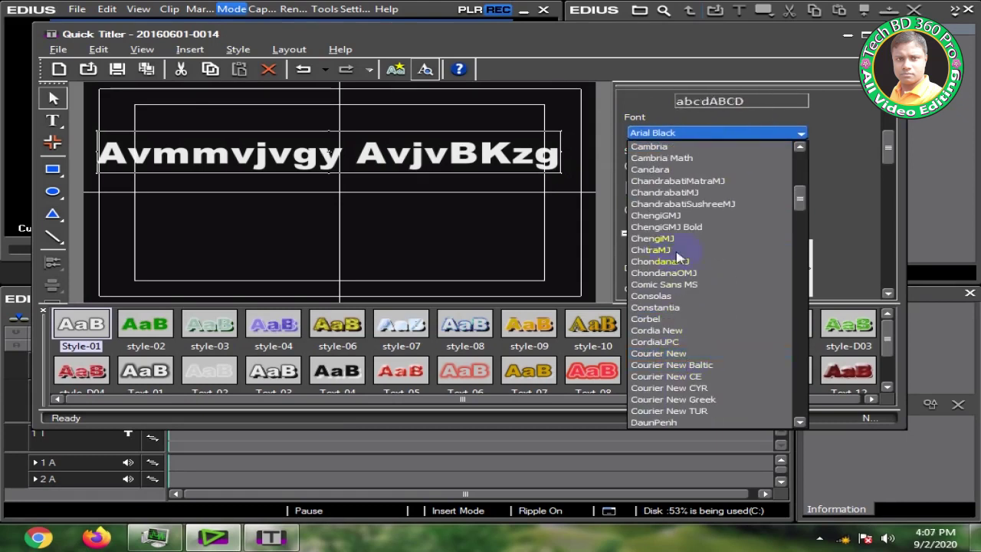
{"action": "left_click", "coordinate": [655, 192]}
{"action": "left_click_drag", "start_coordinate": [219, 123], "coordinate": [306, 192]}
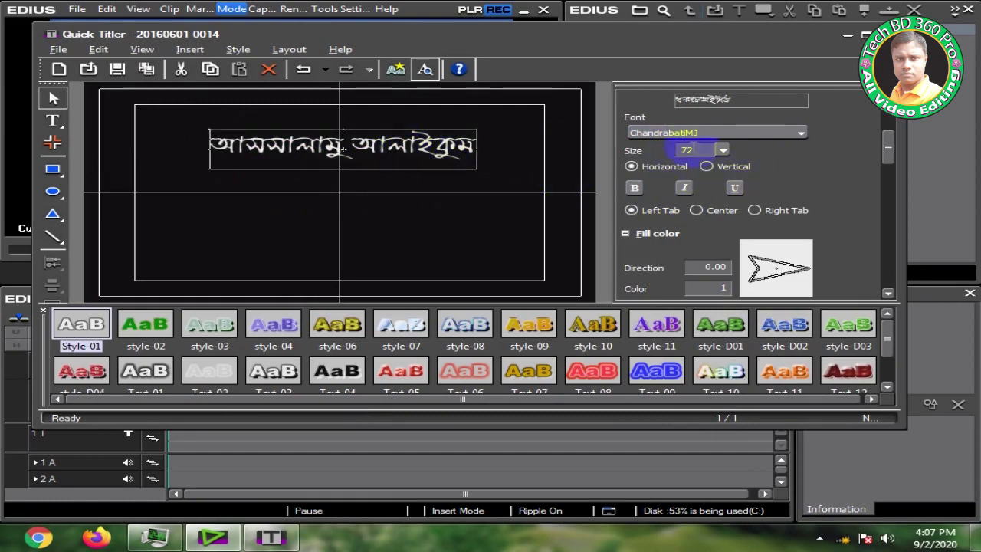
- Set the title text's font size to 100 and reposition the enlarged text in the upper canvas
{"action": "left_click", "coordinate": [682, 151]}
{"action": "type", "text": "1"}
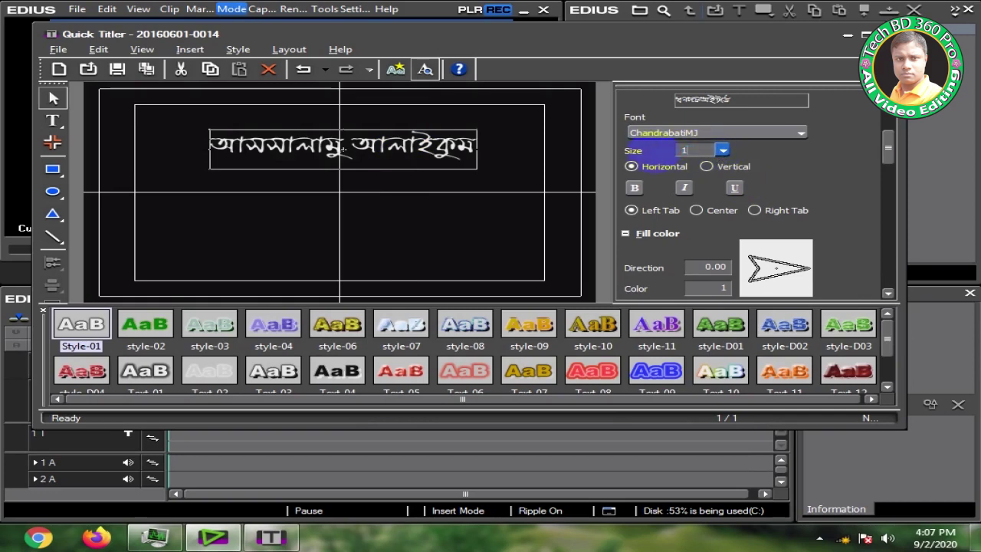
{"action": "type", "text": "00"}
{"action": "mouse_move", "coordinate": [354, 144]}
{"action": "left_mouse_down"}
{"action": "mouse_move", "coordinate": [380, 153]}
{"action": "mouse_move", "coordinate": [344, 150]}
{"action": "left_mouse_up"}
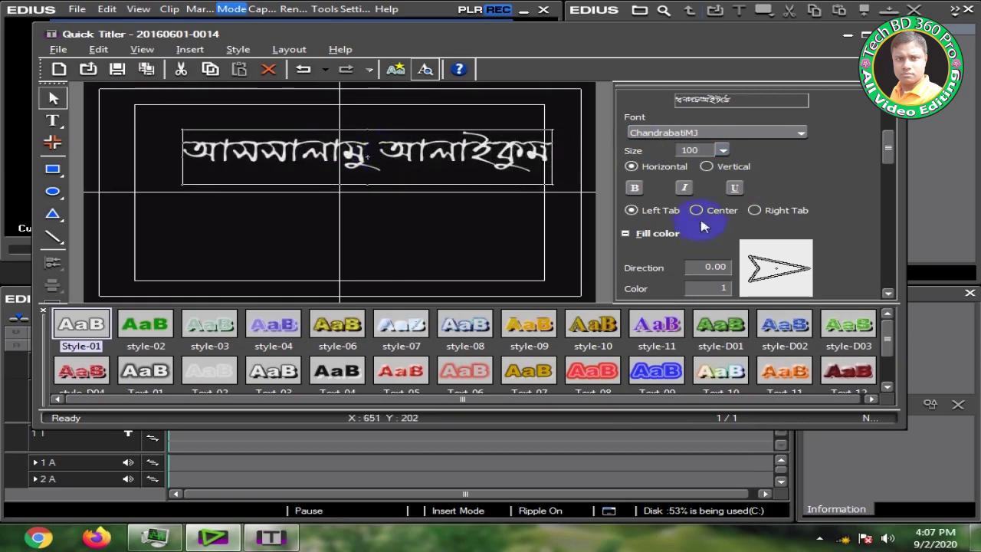
- Make the title text bold and try italic and underline formatting on it
{"action": "left_click", "coordinate": [636, 192]}
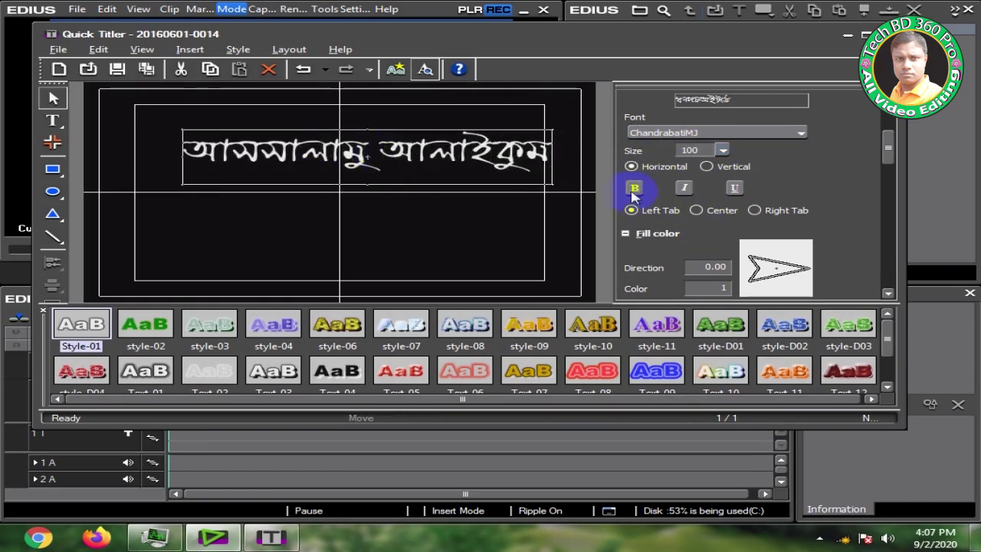
{"action": "left_click", "coordinate": [636, 191]}
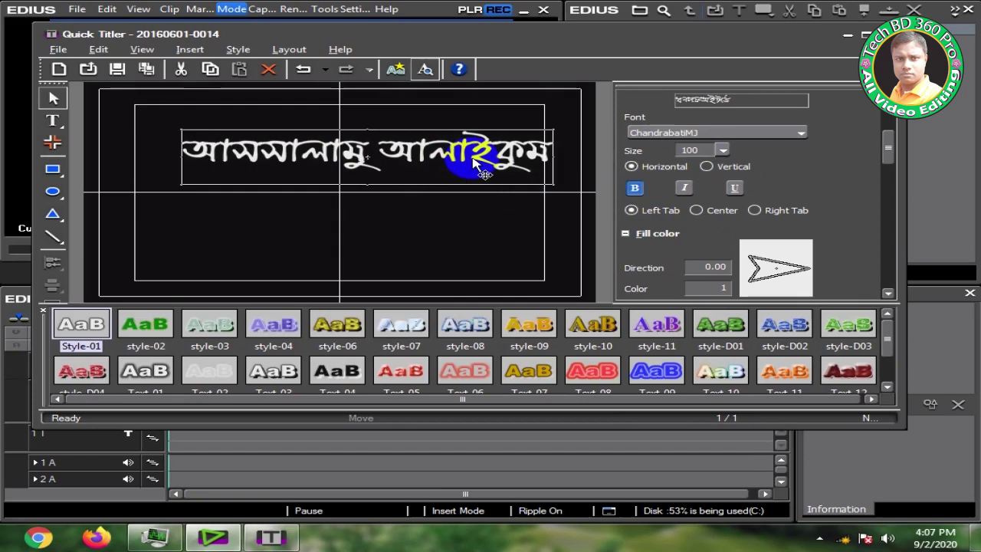
{"action": "left_click", "coordinate": [685, 190]}
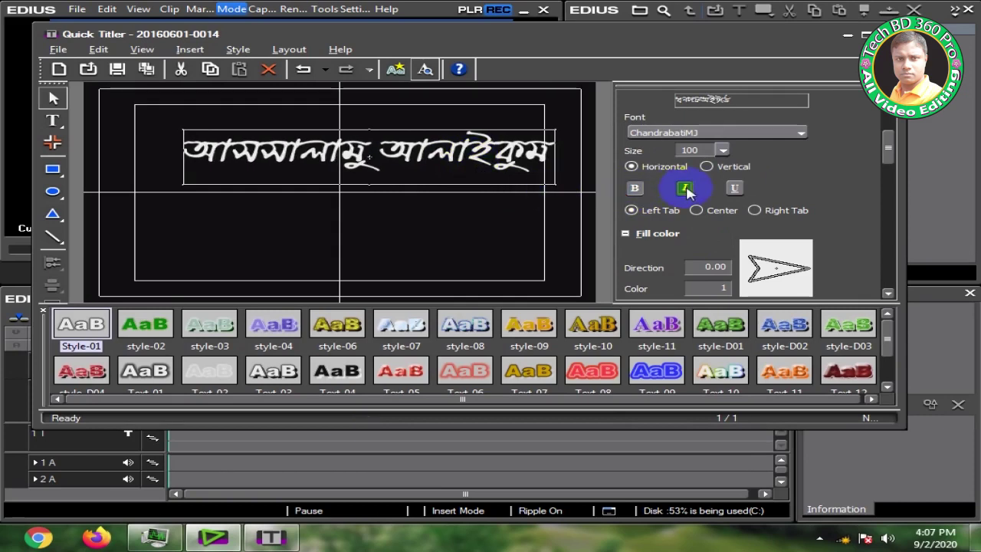
{"action": "left_click", "coordinate": [735, 189]}
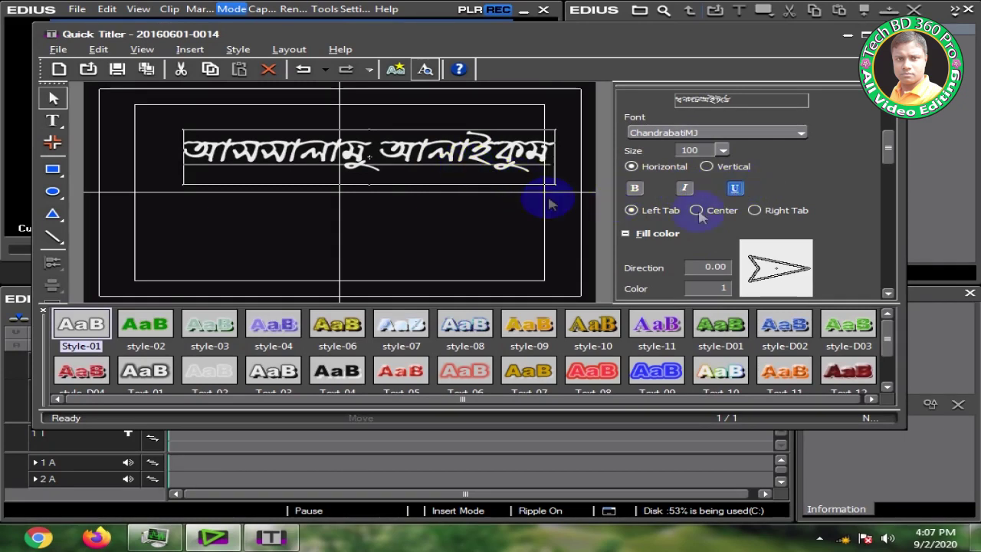
{"action": "left_click", "coordinate": [684, 190]}
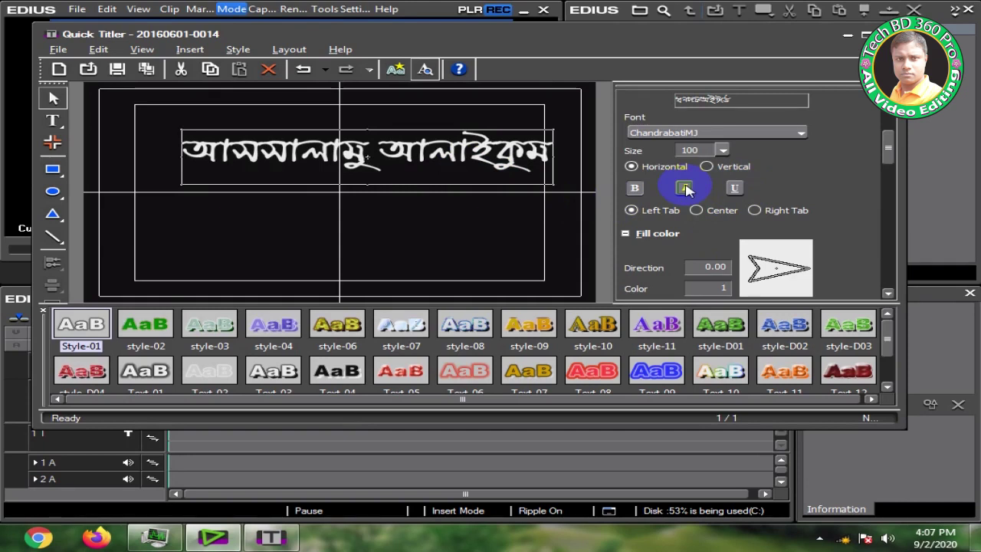
- Set the title text's first fill colour to the orange preset
{"action": "scroll", "coordinate": [684, 189], "scroll_direction": "down", "scroll_amount": 2}
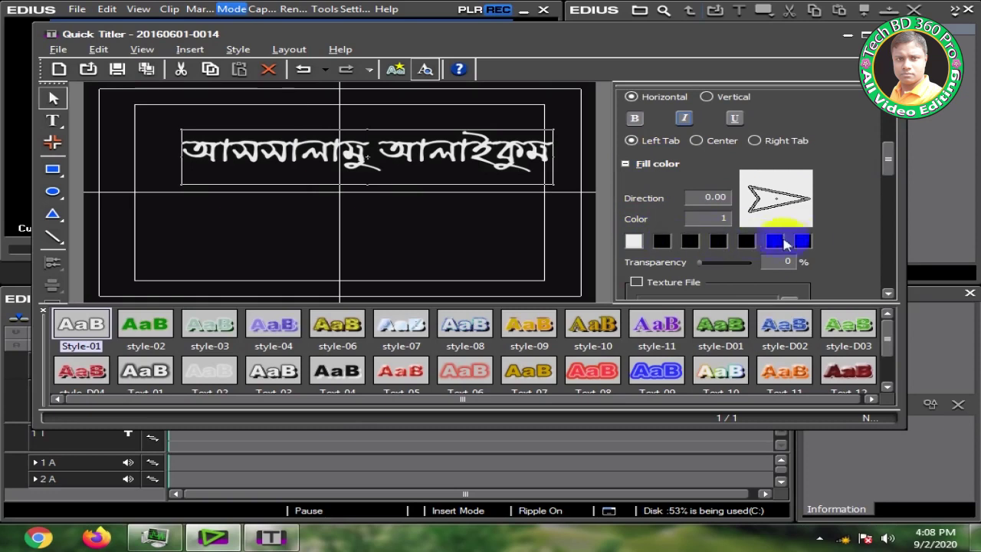
{"action": "left_click", "coordinate": [633, 242]}
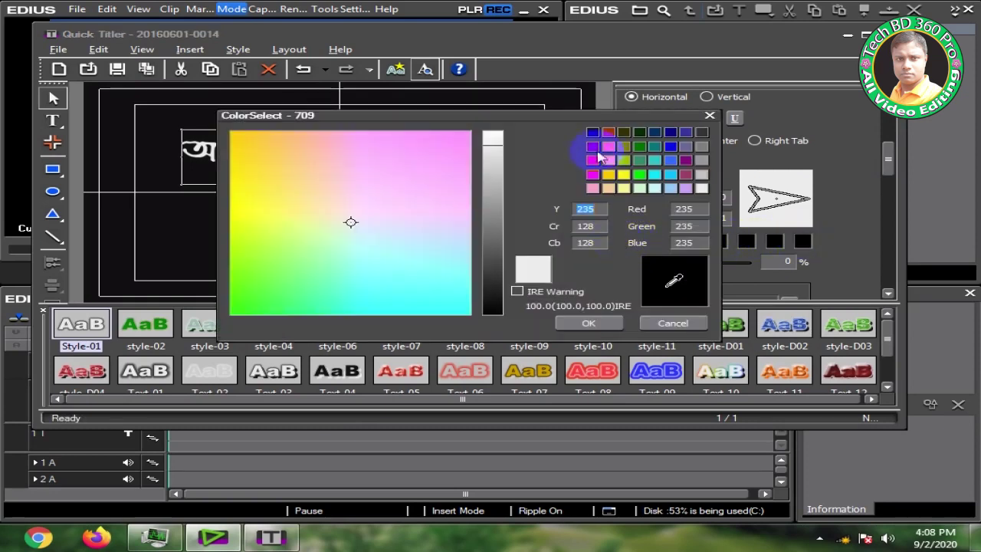
{"action": "left_click", "coordinate": [609, 162]}
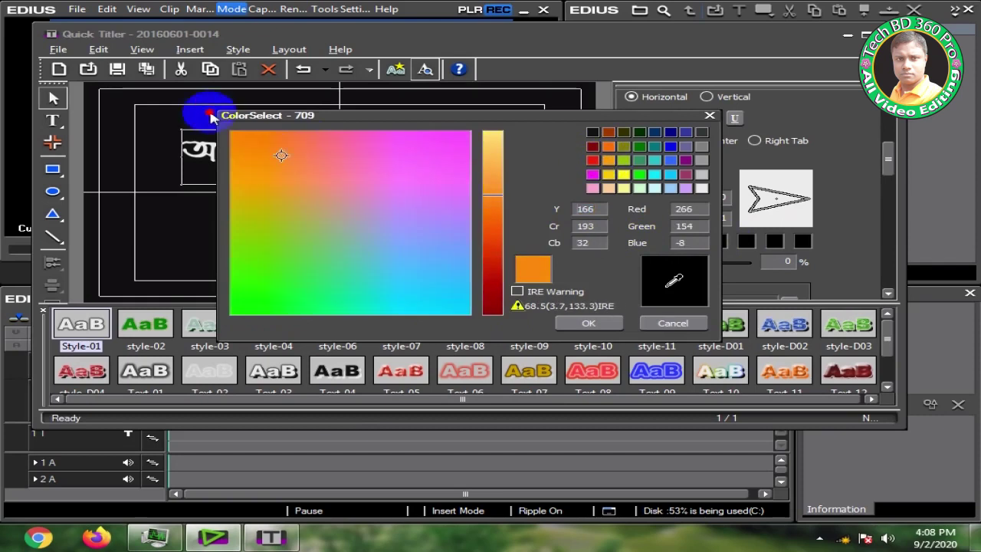
{"action": "left_click", "coordinate": [589, 323]}
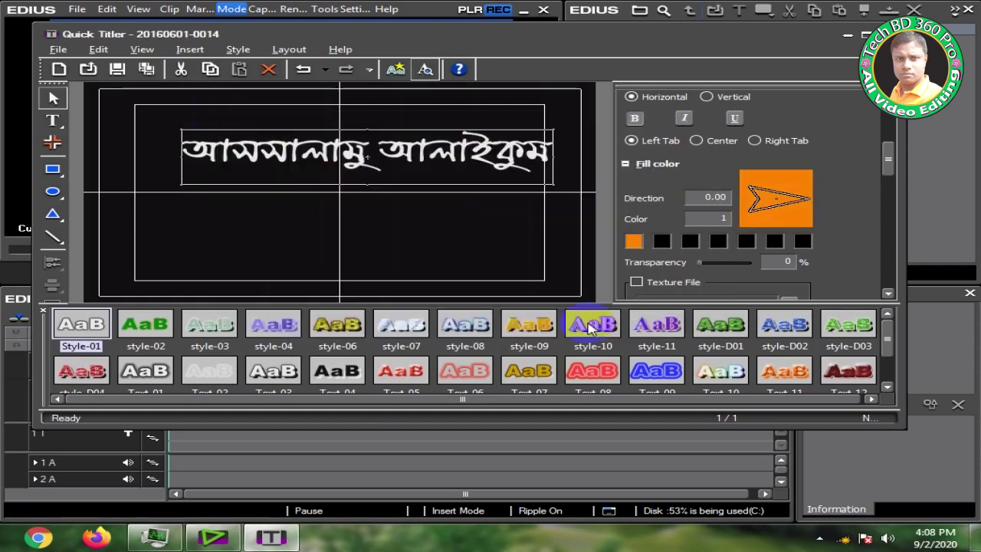
- Set the title text's second fill colour to the magenta preset
{"action": "left_click", "coordinate": [663, 244]}
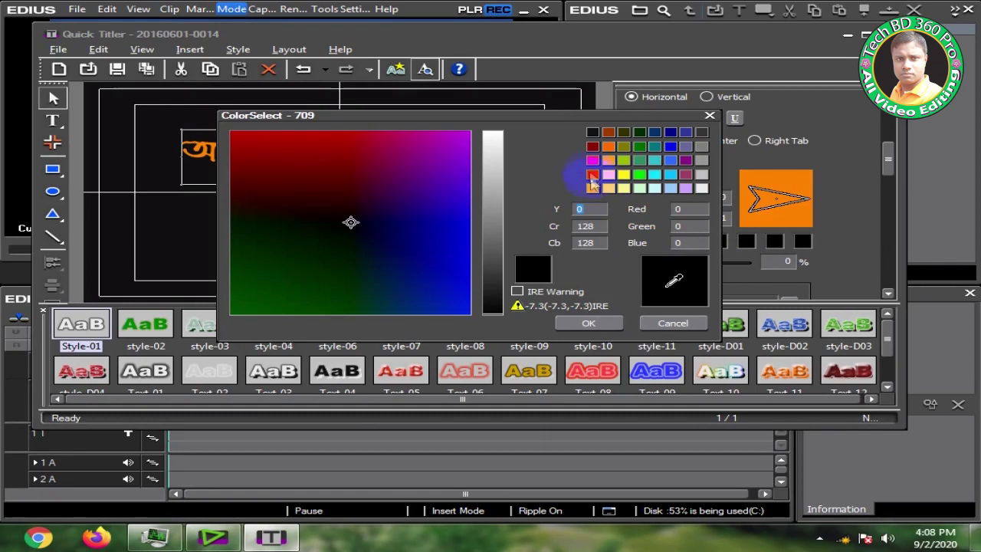
{"action": "left_click", "coordinate": [593, 160]}
{"action": "left_click", "coordinate": [589, 322]}
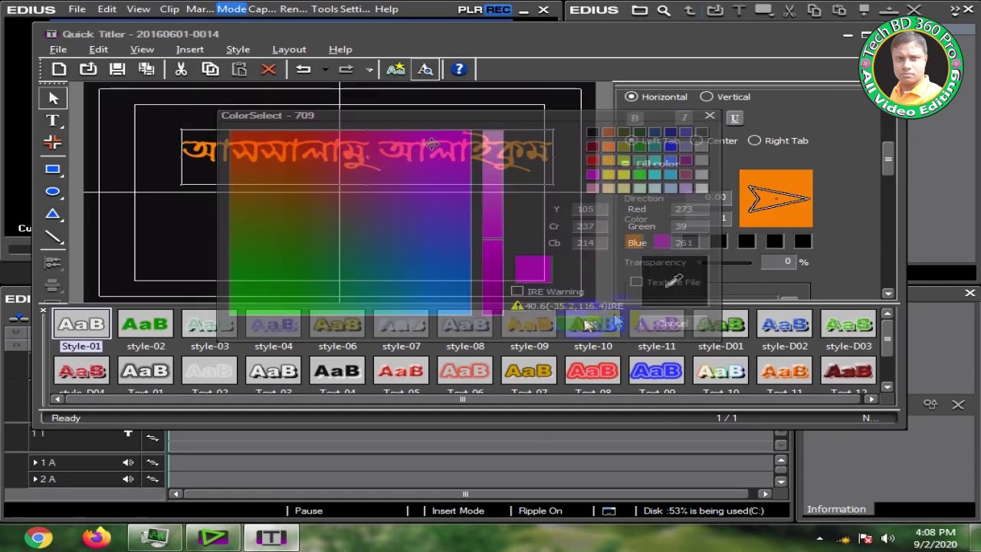
- Set the title text's third fill colour to the bright green preset
{"action": "left_click", "coordinate": [692, 242]}
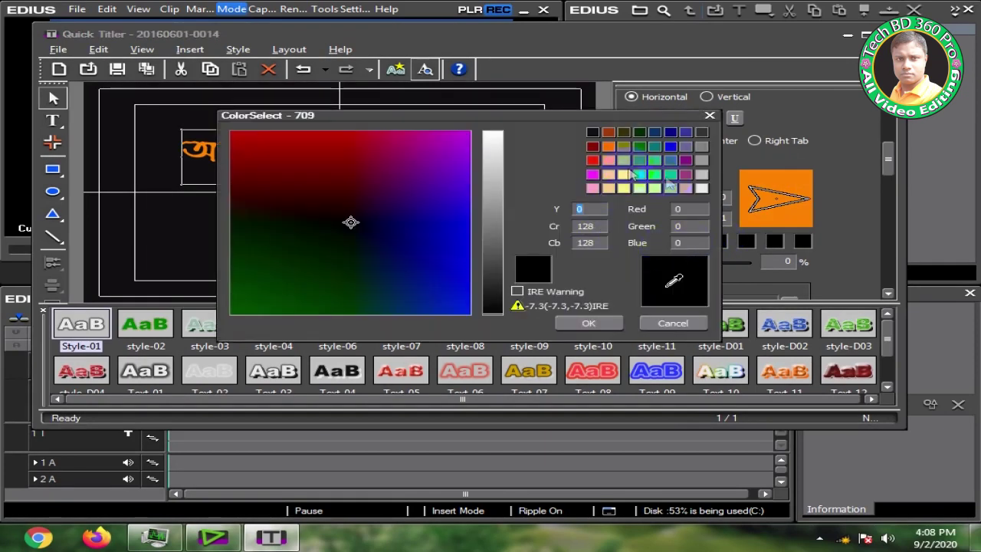
{"action": "left_click", "coordinate": [649, 175]}
{"action": "left_click", "coordinate": [589, 322]}
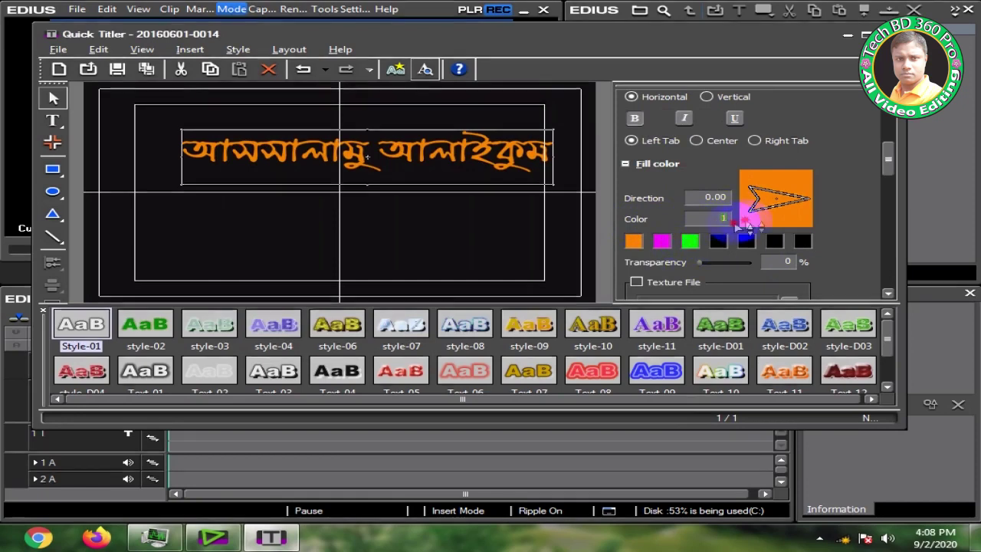
- Set the number of fill colours to 3 and move the title text toward the canvas's upper left
{"action": "type", "text": "3"}
{"action": "key", "text": "Return"}
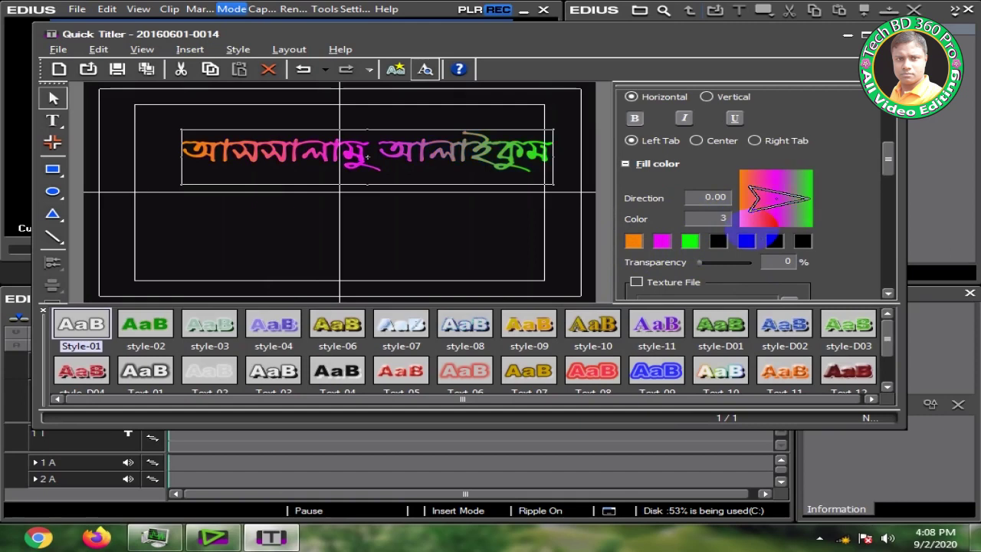
{"action": "left_click_drag", "start_coordinate": [755, 238], "coordinate": [667, 163]}
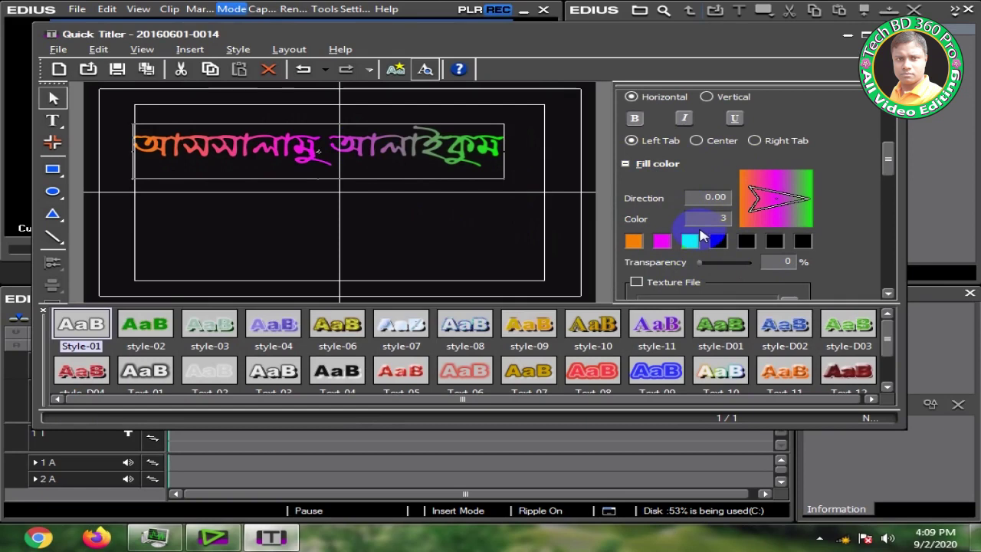
{"action": "left_click_drag", "start_coordinate": [701, 235], "coordinate": [393, 158]}
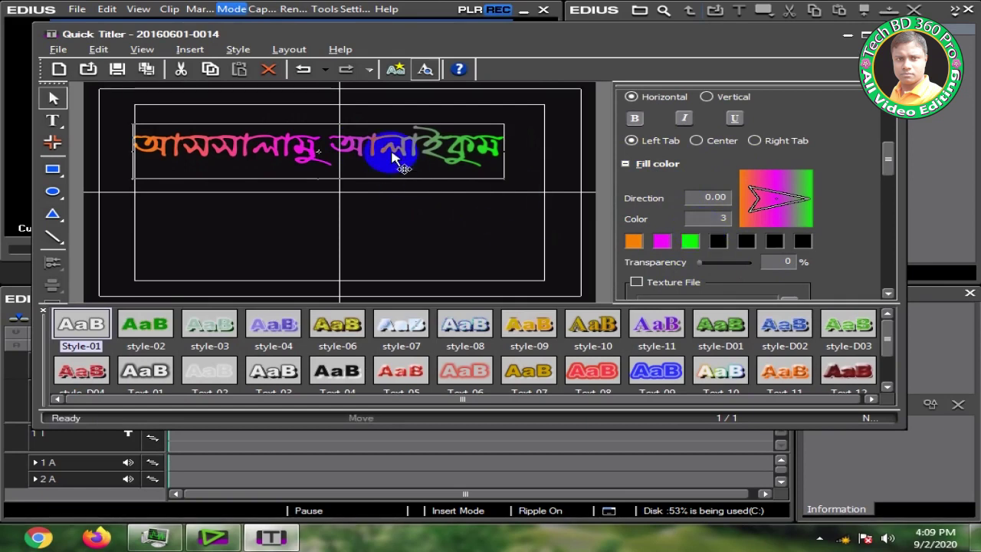
- Set the title text's edge colour to the white preset
{"action": "left_click_drag", "start_coordinate": [888, 158], "coordinate": [888, 195]}
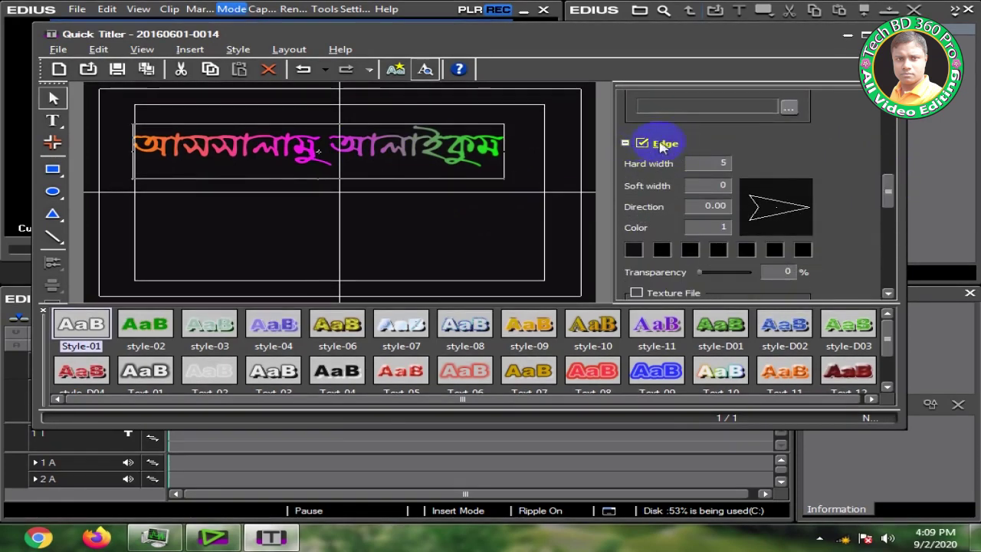
{"action": "left_click", "coordinate": [633, 250]}
{"action": "left_click", "coordinate": [635, 253]}
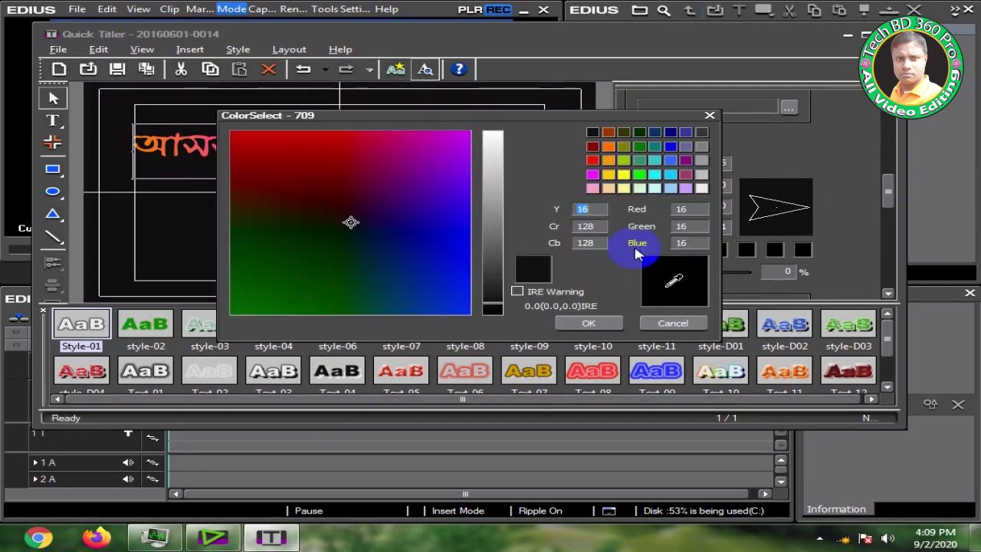
{"action": "left_click", "coordinate": [701, 189]}
{"action": "left_click", "coordinate": [588, 324]}
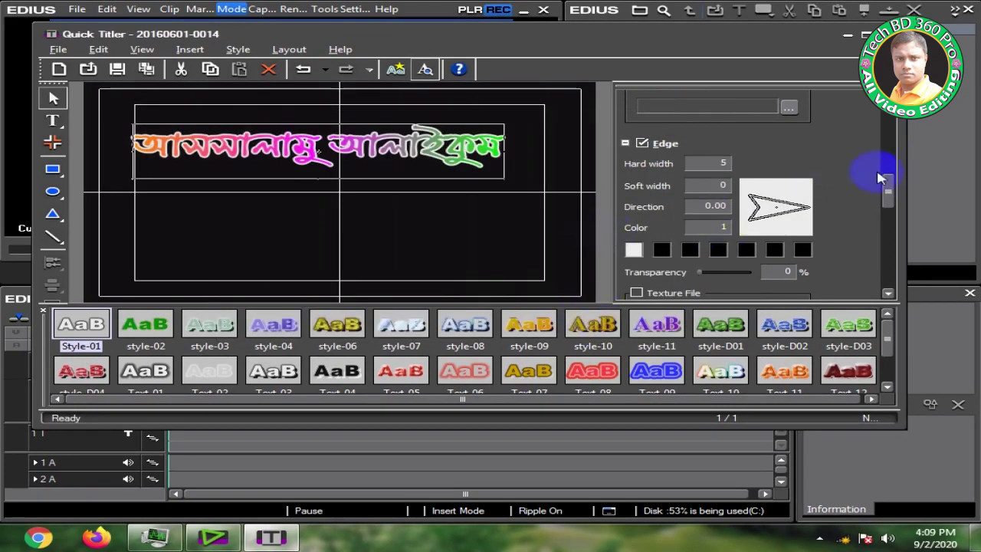
- Enable the title text's shadow and set its first colour to the red preset
{"action": "left_click_drag", "start_coordinate": [885, 184], "coordinate": [884, 212]}
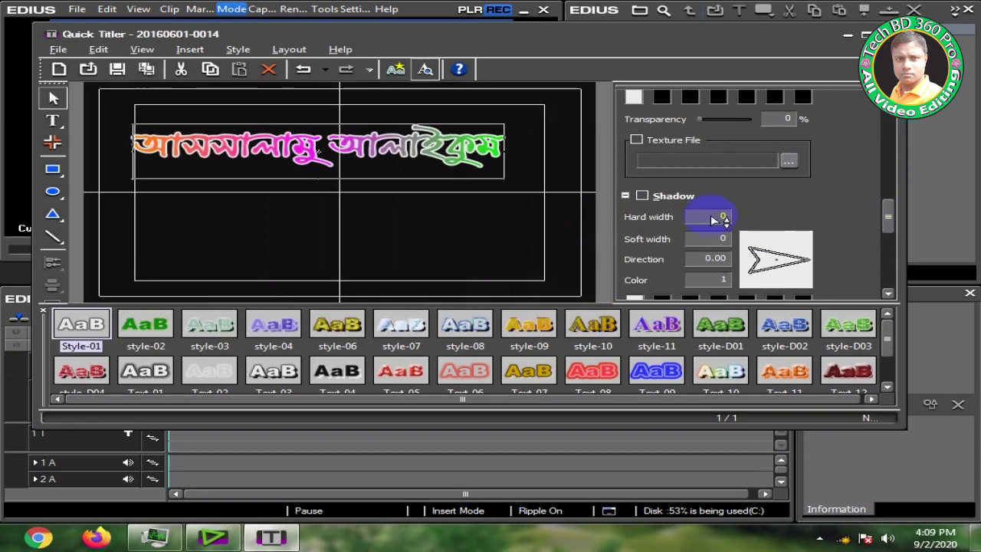
{"action": "left_click", "coordinate": [643, 196]}
{"action": "scroll", "coordinate": [887, 208], "scroll_direction": "down", "scroll_amount": 1}
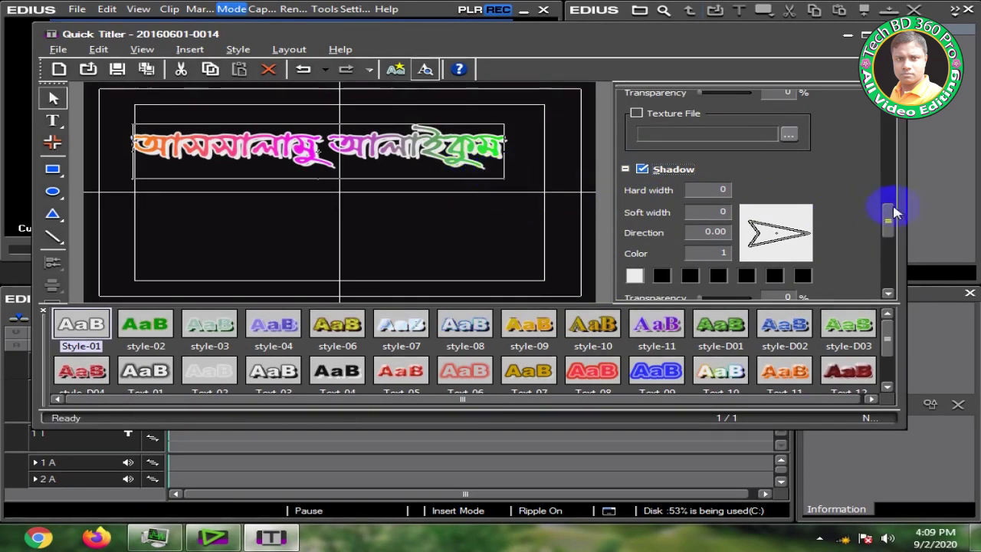
{"action": "scroll", "coordinate": [889, 210], "scroll_direction": "down", "scroll_amount": 1}
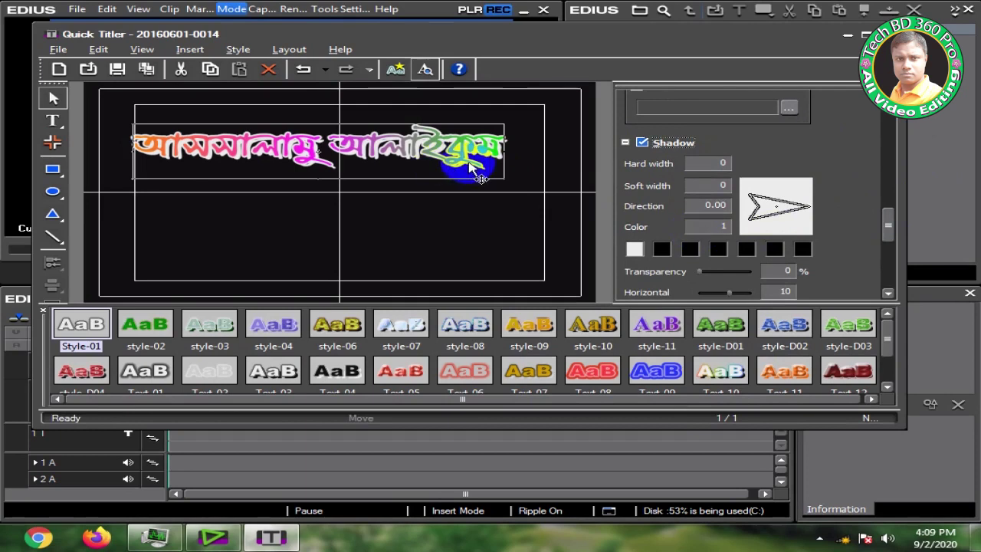
{"action": "left_click", "coordinate": [635, 251]}
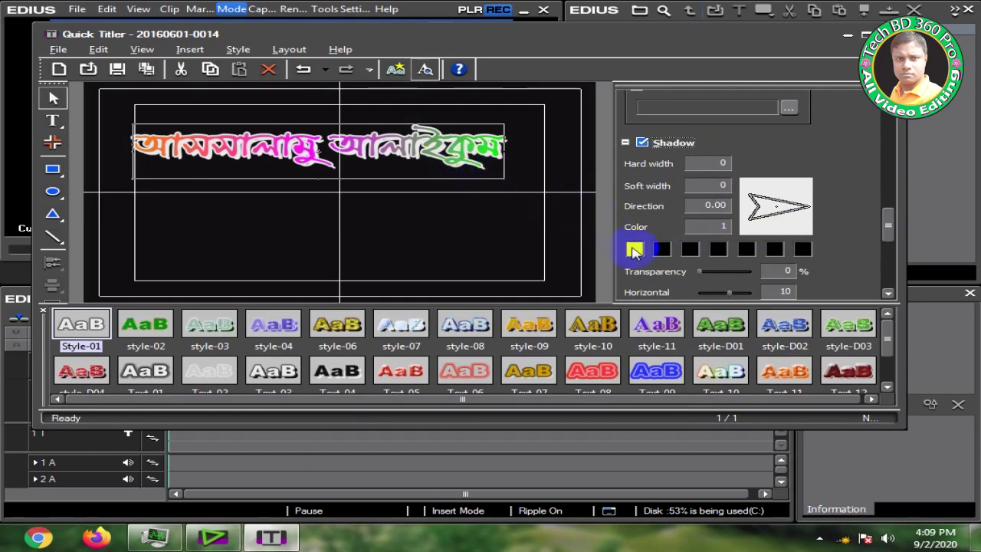
{"action": "left_click", "coordinate": [635, 251]}
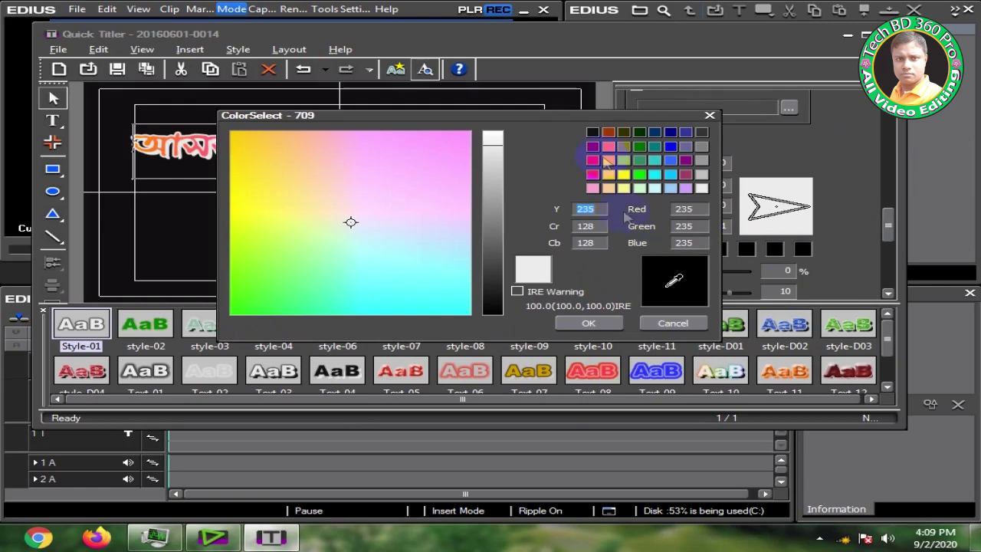
{"action": "left_click", "coordinate": [595, 161]}
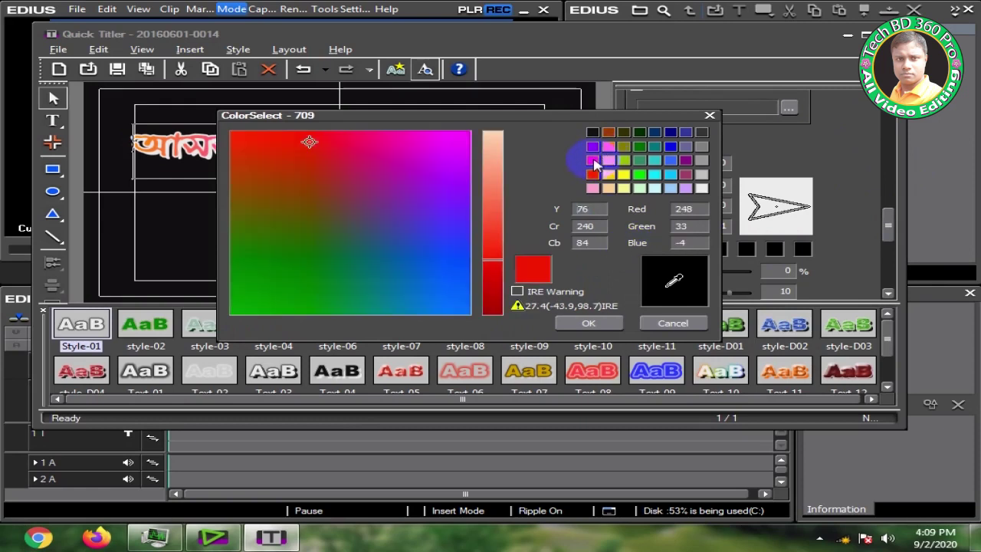
{"action": "left_click", "coordinate": [587, 324]}
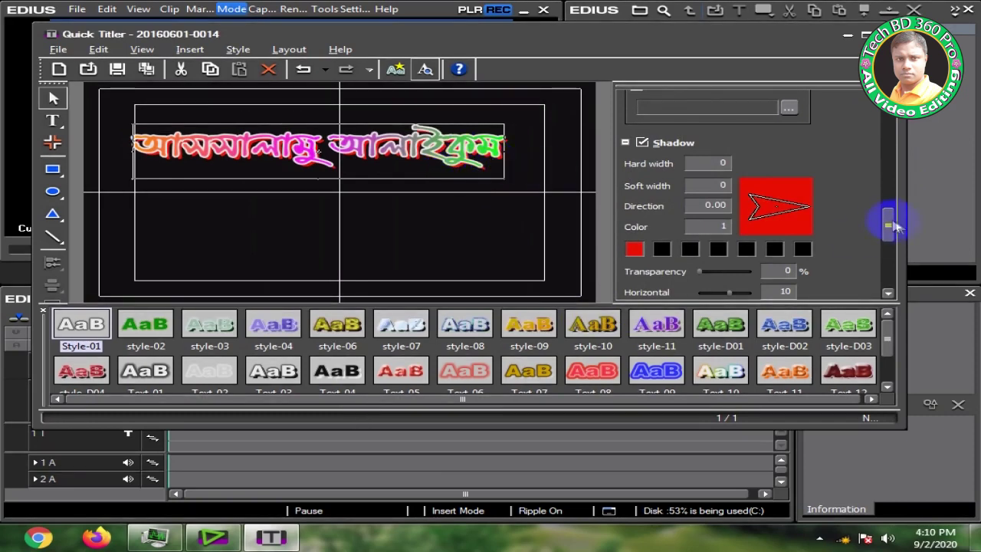
- Try a higher transparency on the title's red shadow and return it to 0%
{"action": "left_click_drag", "start_coordinate": [887, 221], "coordinate": [886, 227]}
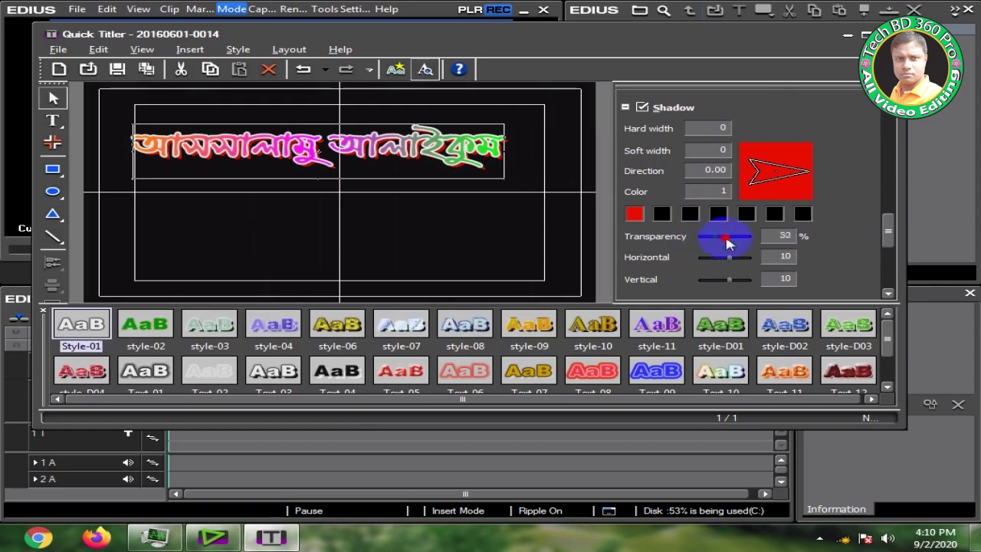
{"action": "left_click_drag", "start_coordinate": [729, 242], "coordinate": [694, 244]}
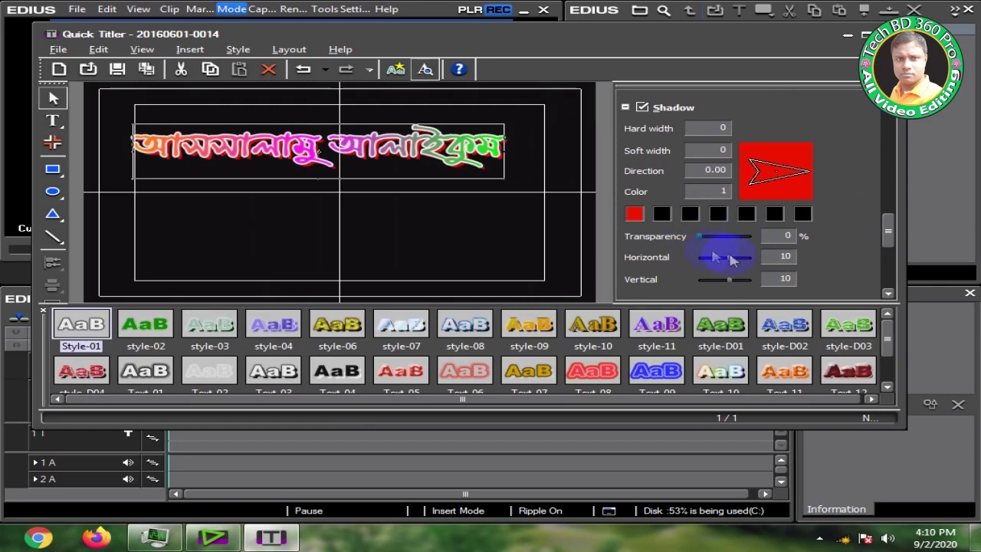
- Save the finished title and return to the project's clip bin
{"action": "left_click", "coordinate": [466, 128]}
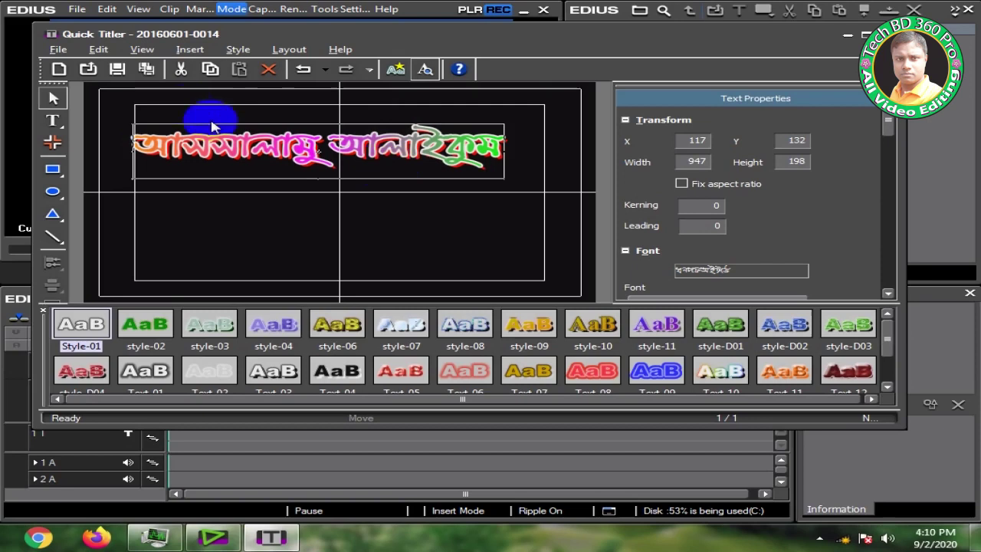
{"action": "left_click", "coordinate": [118, 71]}
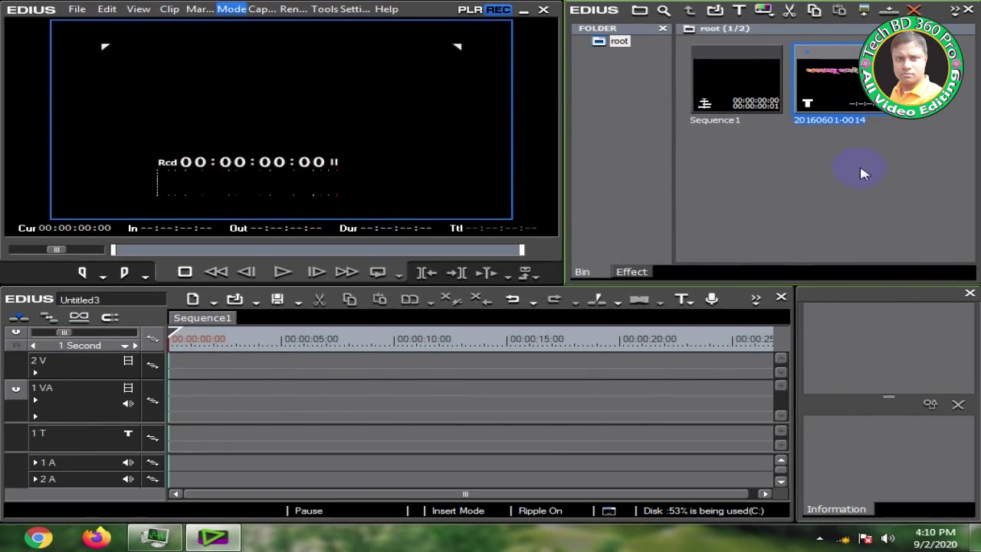
- Rename the saved title clip in the bin as 001
{"action": "left_click", "coordinate": [860, 112]}
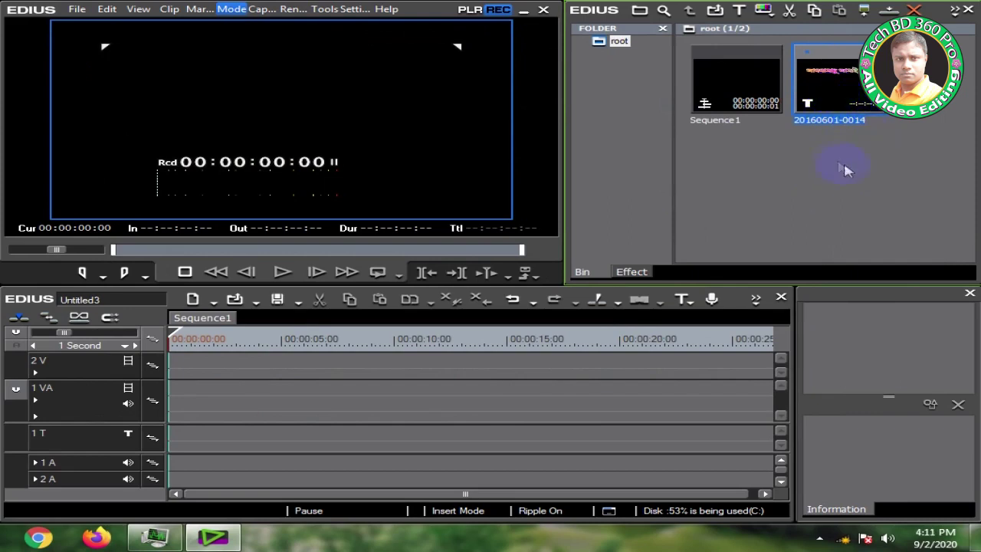
{"action": "right_click", "coordinate": [835, 83]}
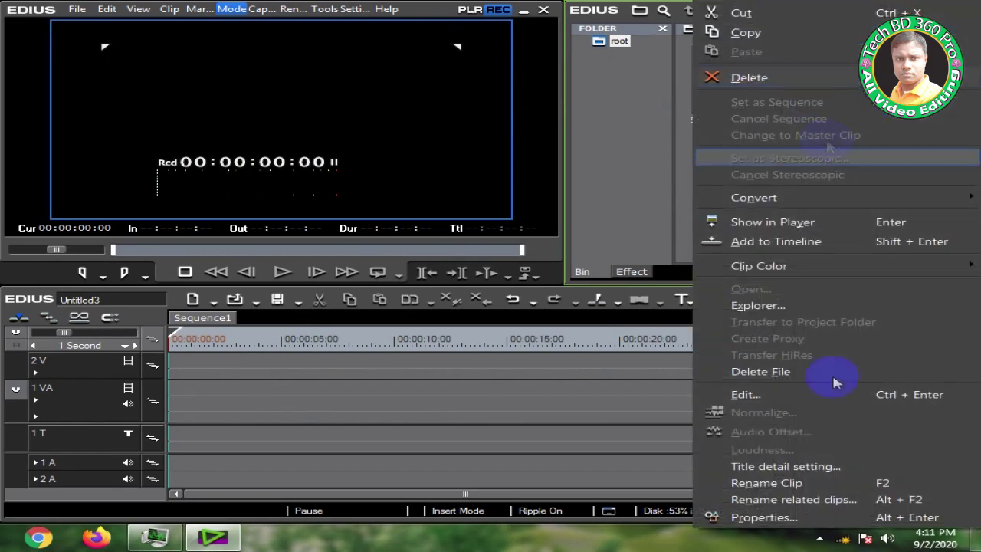
{"action": "left_click", "coordinate": [766, 483]}
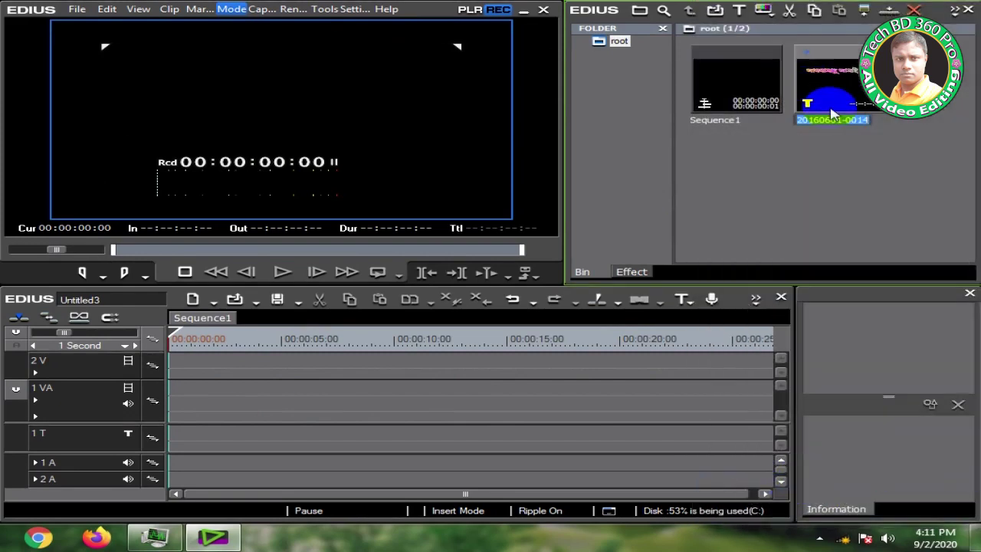
{"action": "type", "text": "0"}
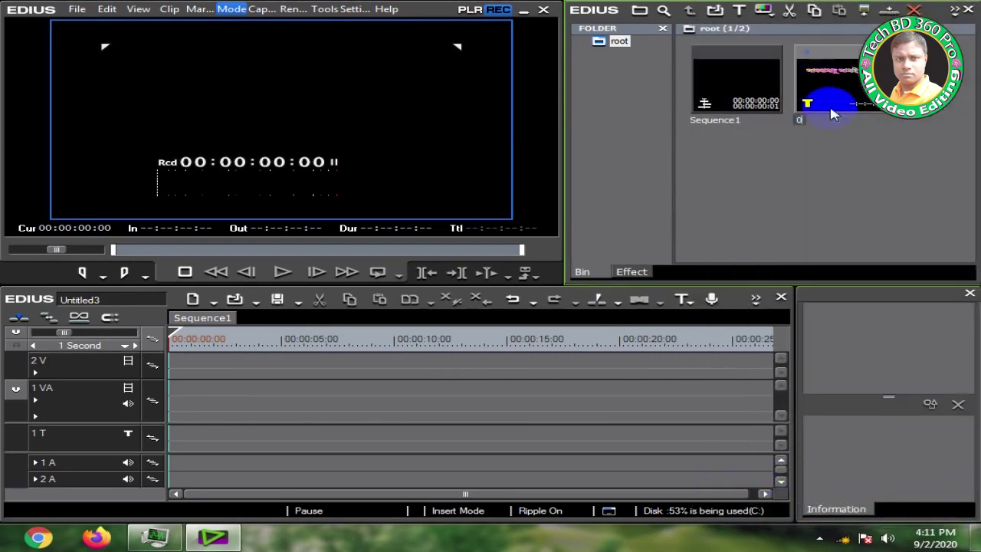
{"action": "type", "text": "1"}
{"action": "left_click", "coordinate": [780, 150]}
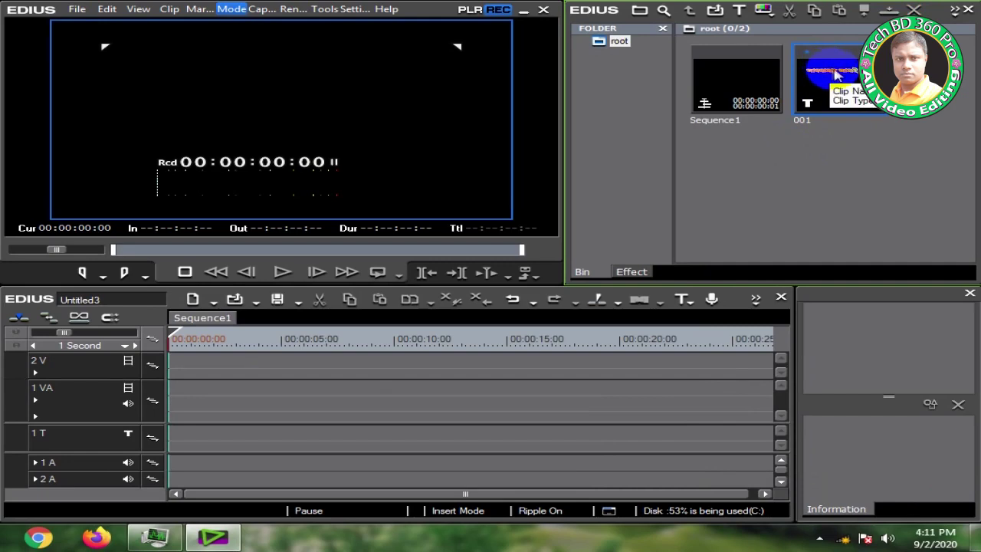
- Place title clip 001 at the start of the 1T track and extend it to the 10-second mark
{"action": "left_click_drag", "start_coordinate": [837, 75], "coordinate": [178, 437]}
{"action": "left_click_drag", "start_coordinate": [175, 337], "coordinate": [517, 367]}
{"action": "left_click_drag", "start_coordinate": [277, 441], "coordinate": [318, 441]}
{"action": "left_click", "coordinate": [509, 338]}
{"action": "left_click_drag", "start_coordinate": [508, 338], "coordinate": [393, 337]}
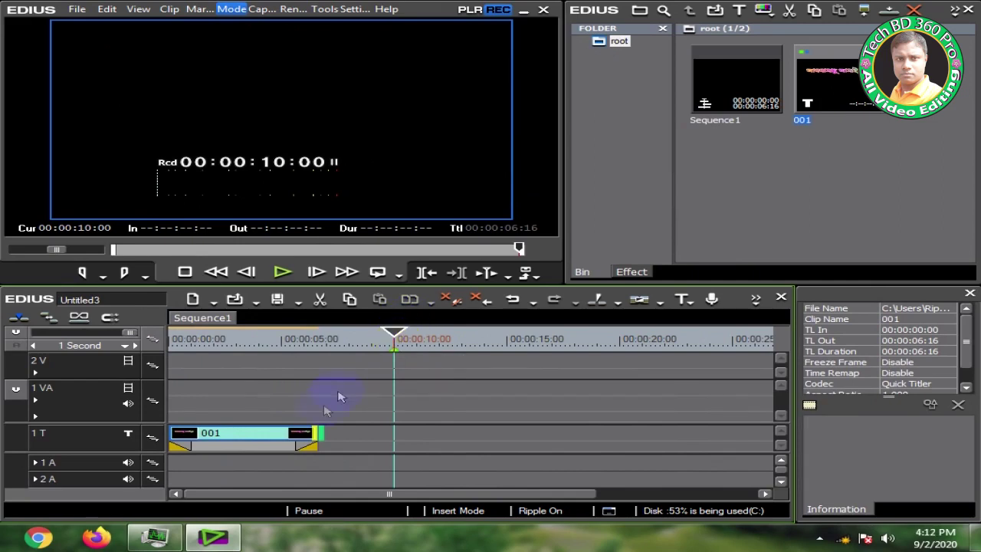
{"action": "left_click_drag", "start_coordinate": [322, 435], "coordinate": [392, 433]}
- Play the title clip from the beginning of the timeline to preview its entrance, and pause it
{"action": "left_click", "coordinate": [241, 335]}
{"action": "left_click", "coordinate": [171, 337]}
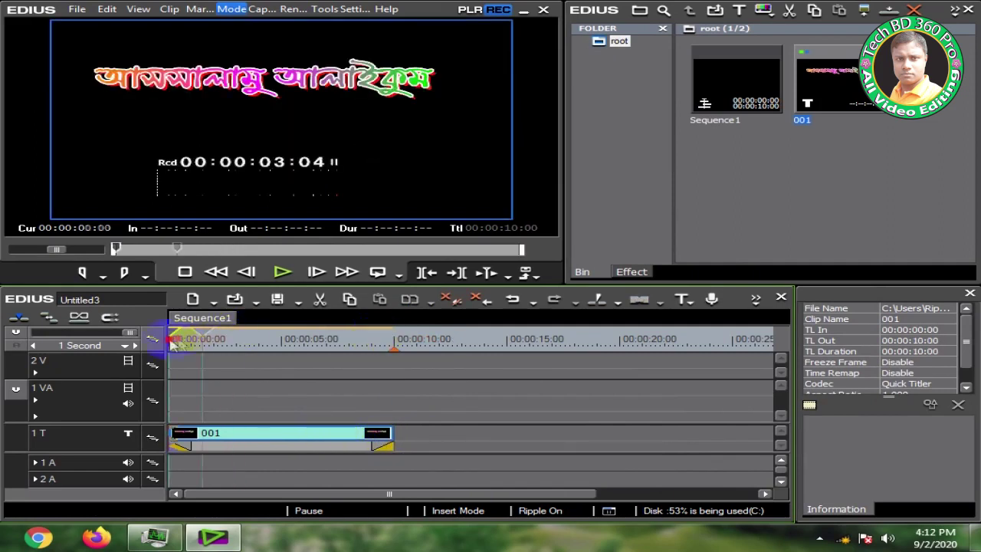
{"action": "left_click", "coordinate": [281, 273]}
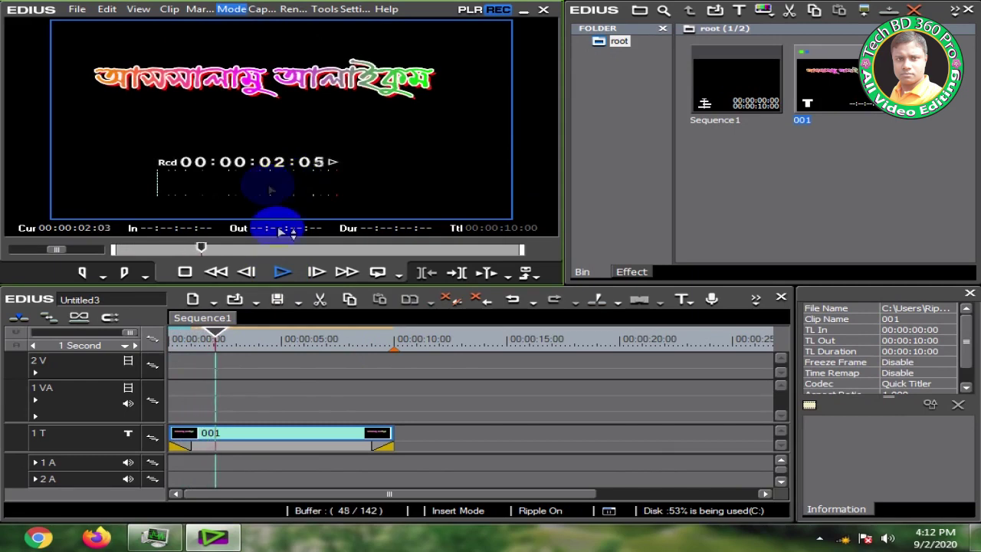
{"action": "left_click", "coordinate": [281, 274]}
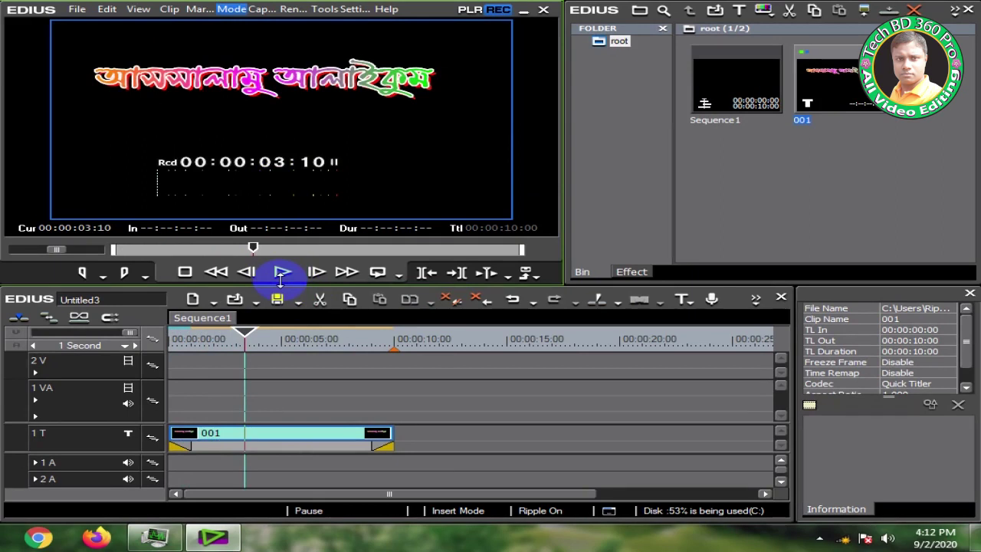
- Delete the Slide A Down title mixers at the start and end of clip 001
{"action": "left_click", "coordinate": [211, 432]}
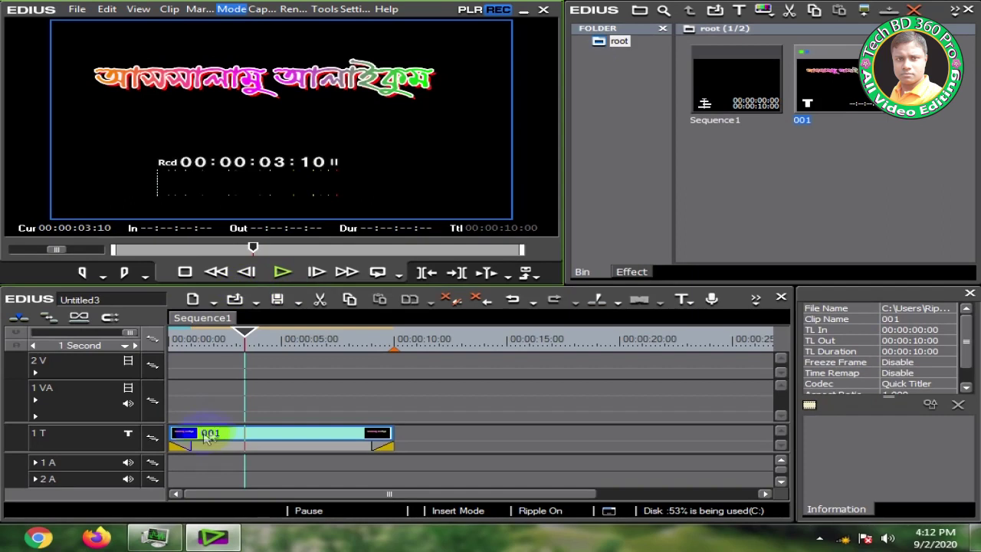
{"action": "left_click", "coordinate": [178, 449]}
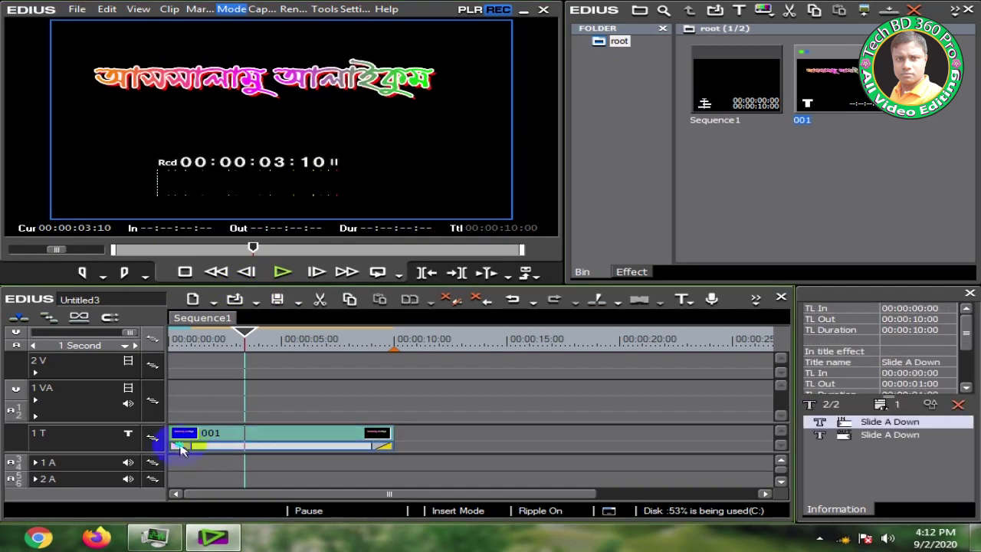
{"action": "right_click", "coordinate": [181, 449]}
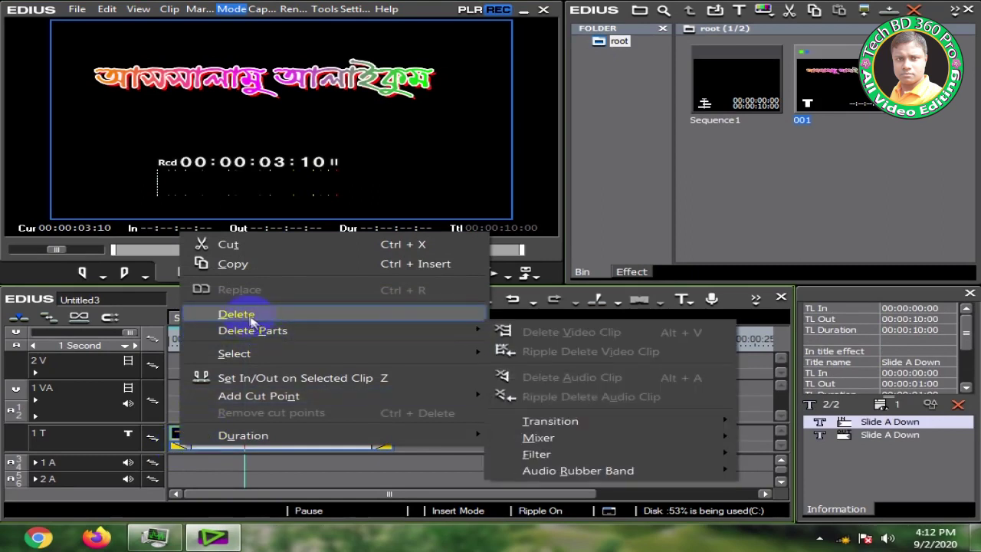
{"action": "left_click", "coordinate": [234, 314]}
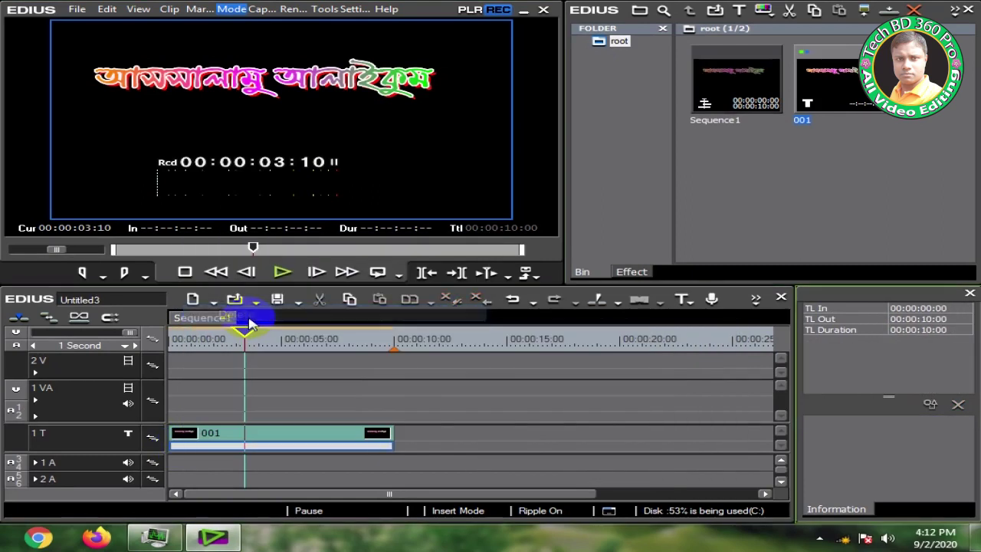
- Apply the Laser Down title mixer to the start of clip 001 on the 1T track
{"action": "left_click", "coordinate": [632, 272]}
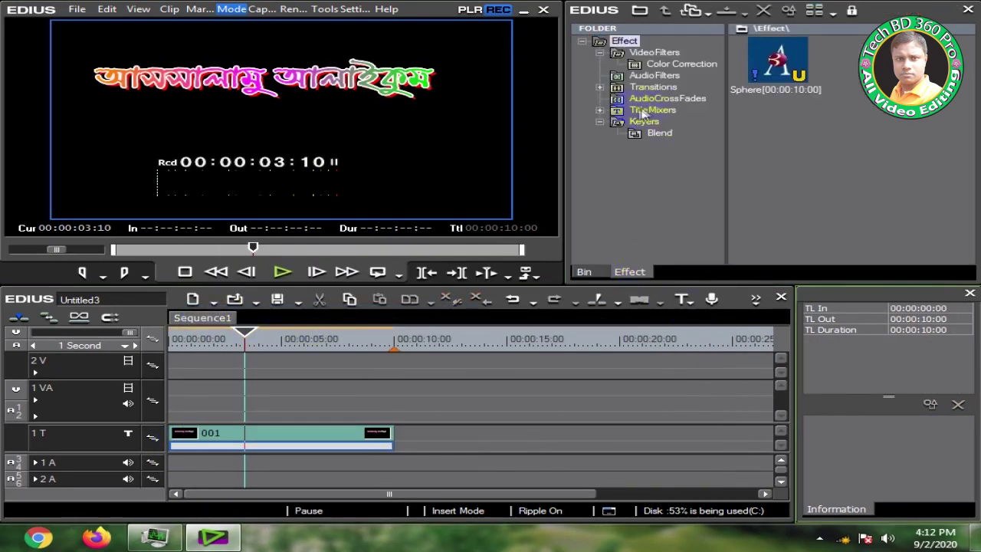
{"action": "left_click", "coordinate": [665, 113]}
{"action": "left_click", "coordinate": [600, 110]}
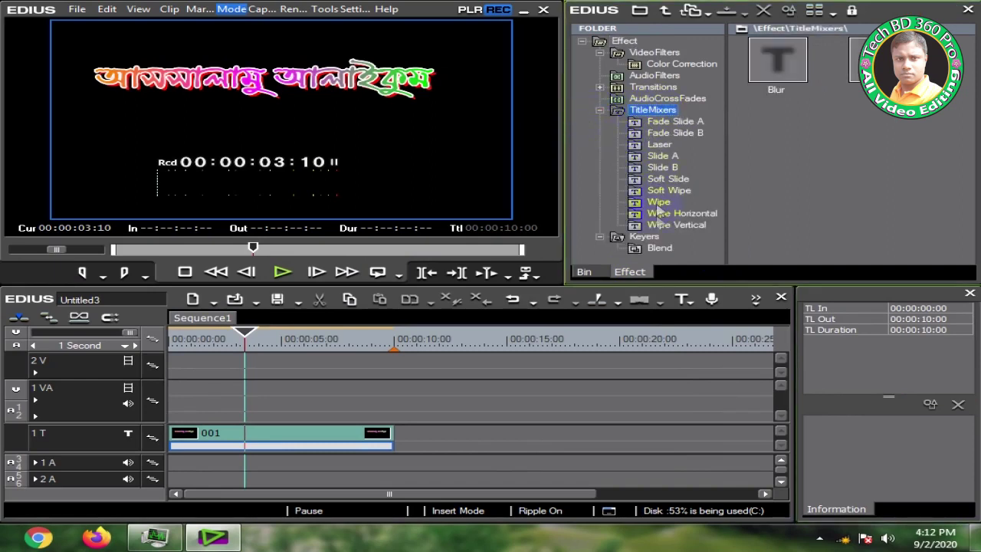
{"action": "left_click", "coordinate": [668, 146]}
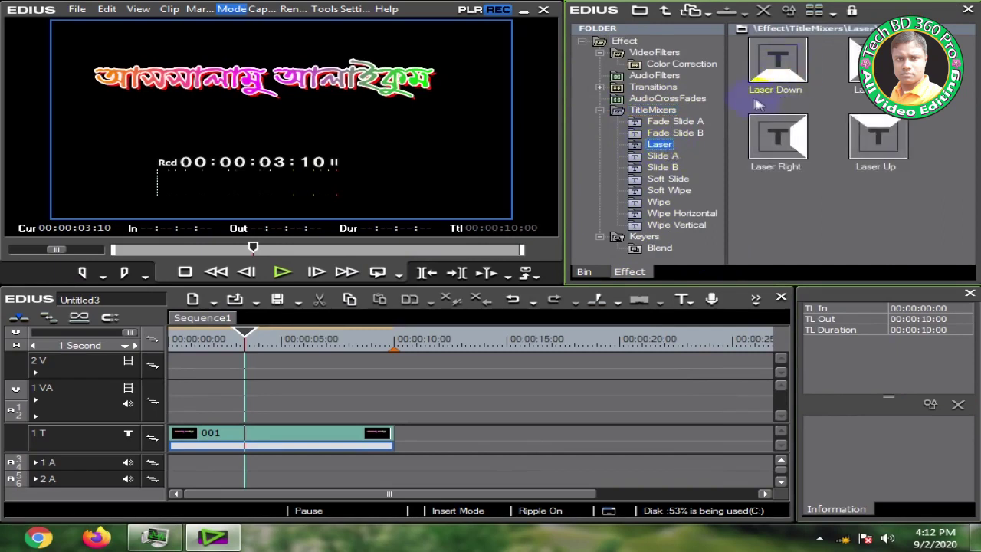
{"action": "mouse_move", "coordinate": [776, 73]}
{"action": "left_mouse_down"}
{"action": "mouse_move", "coordinate": [258, 376]}
{"action": "mouse_move", "coordinate": [199, 448]}
{"action": "mouse_move", "coordinate": [178, 448]}
{"action": "left_mouse_up"}
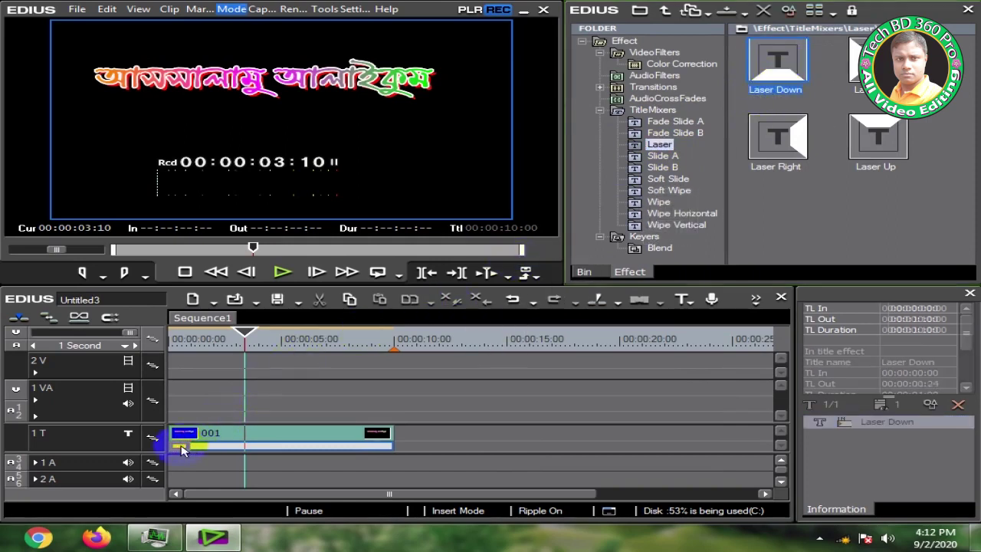
- Play the title from the beginning of the timeline to preview its Laser Down entrance, and pause it
{"action": "left_click", "coordinate": [253, 338]}
{"action": "key", "text": "Home"}
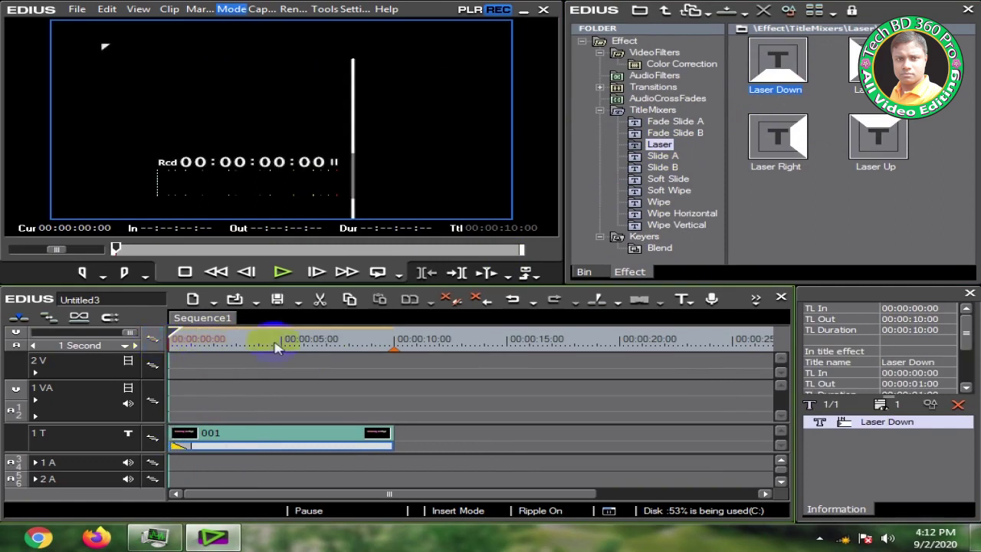
{"action": "key", "text": "space"}
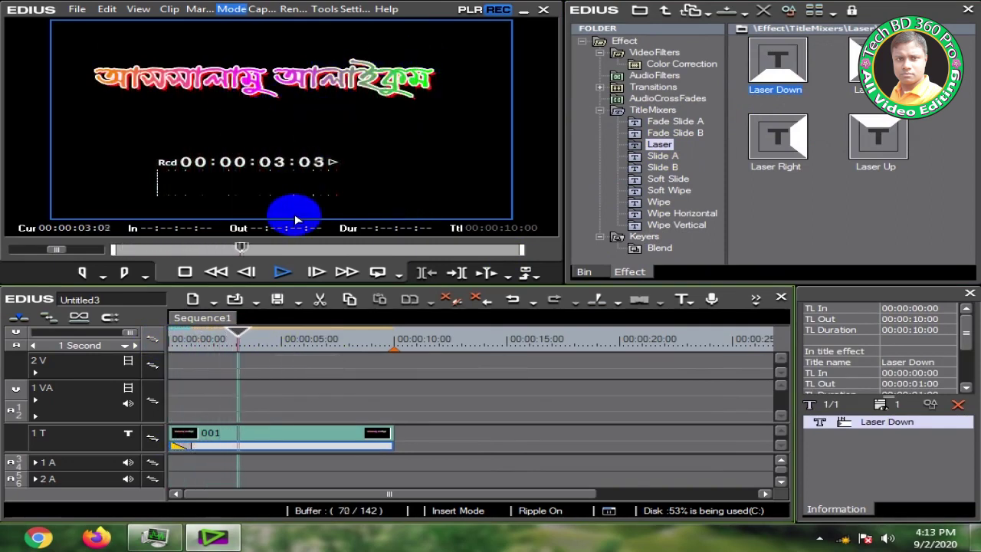
{"action": "left_click", "coordinate": [282, 272]}
- Replace the title mixer at the start of clip 001 with Laser Left and preview it from the beginning of the timeline
{"action": "left_click_drag", "start_coordinate": [862, 66], "coordinate": [186, 444]}
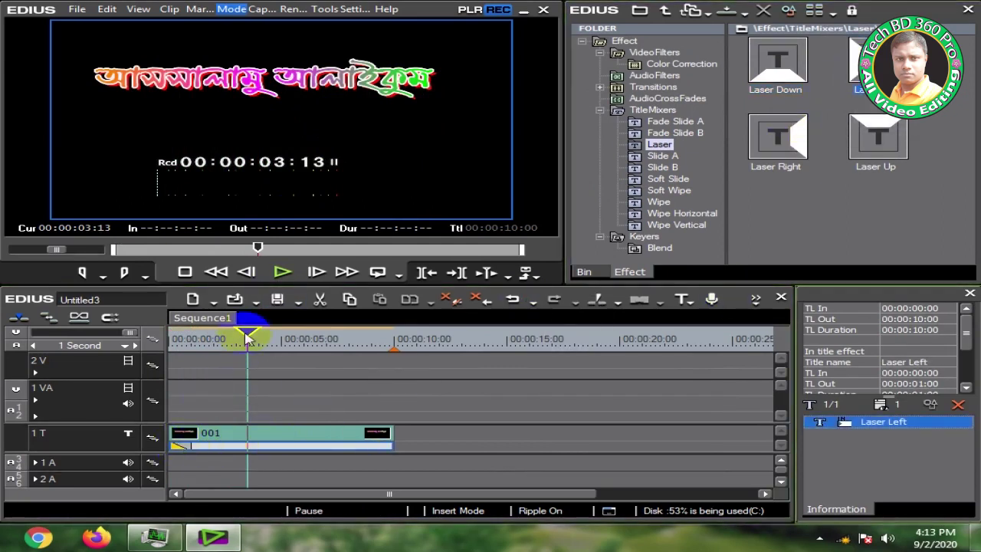
{"action": "left_click_drag", "start_coordinate": [250, 338], "coordinate": [157, 342]}
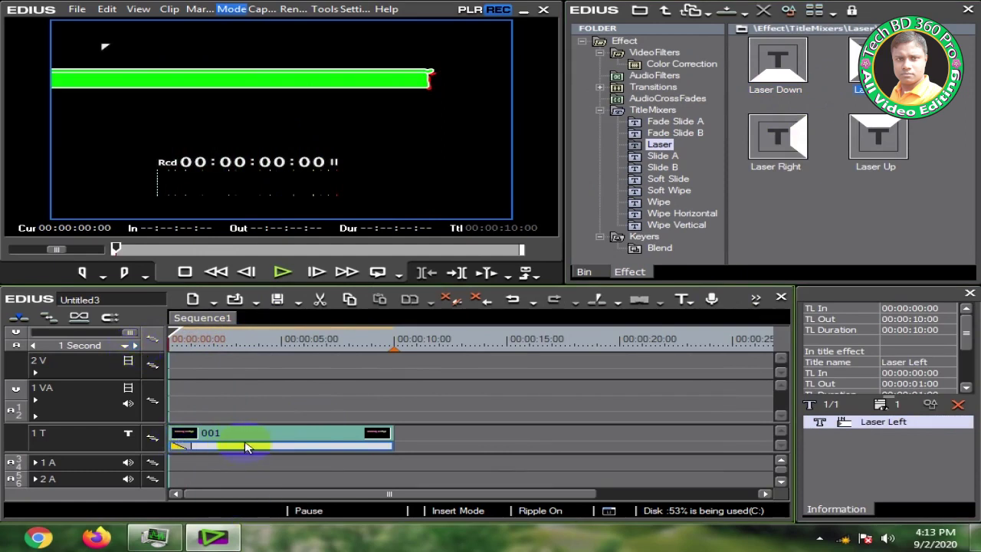
{"action": "left_click", "coordinate": [282, 273]}
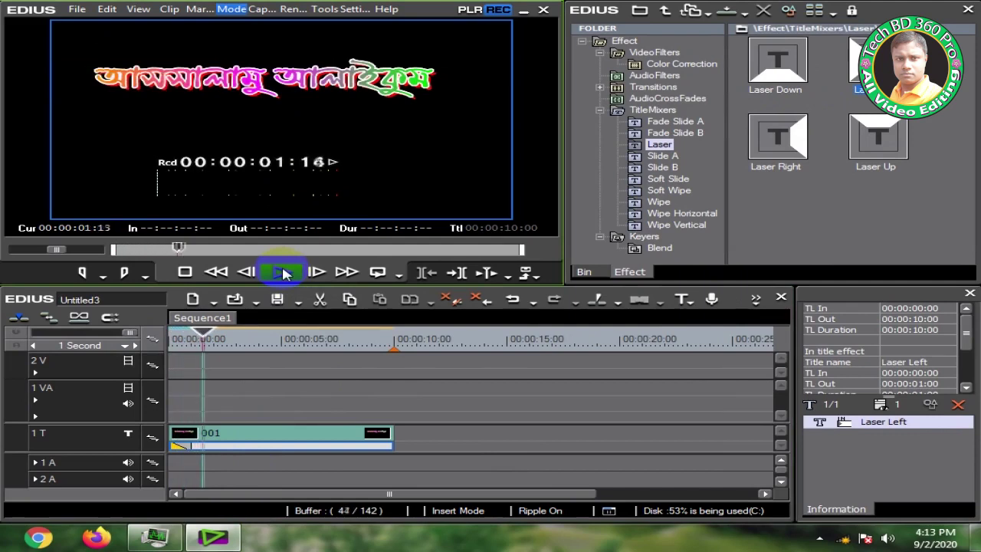
{"action": "left_click", "coordinate": [285, 273]}
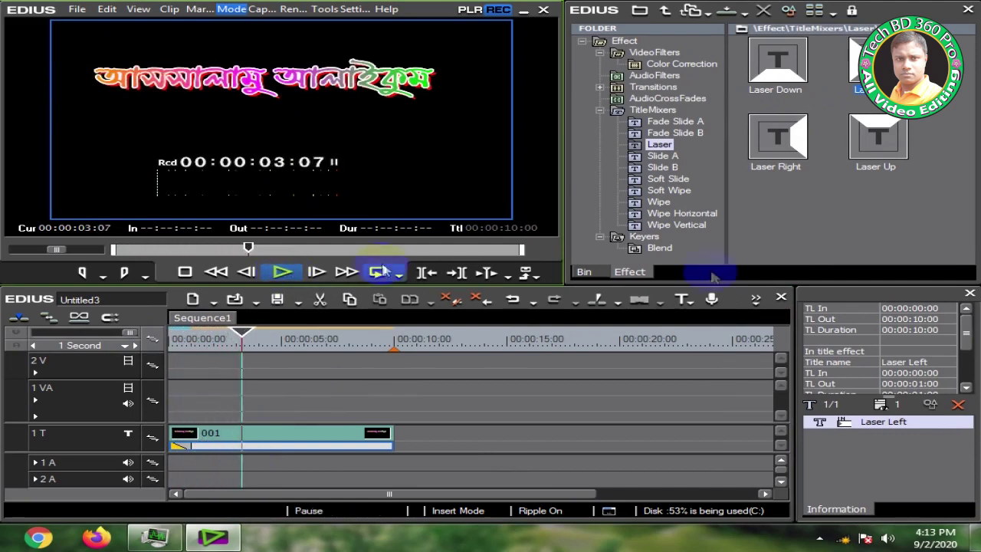
{"action": "left_click_drag", "start_coordinate": [928, 60], "coordinate": [764, 219]}
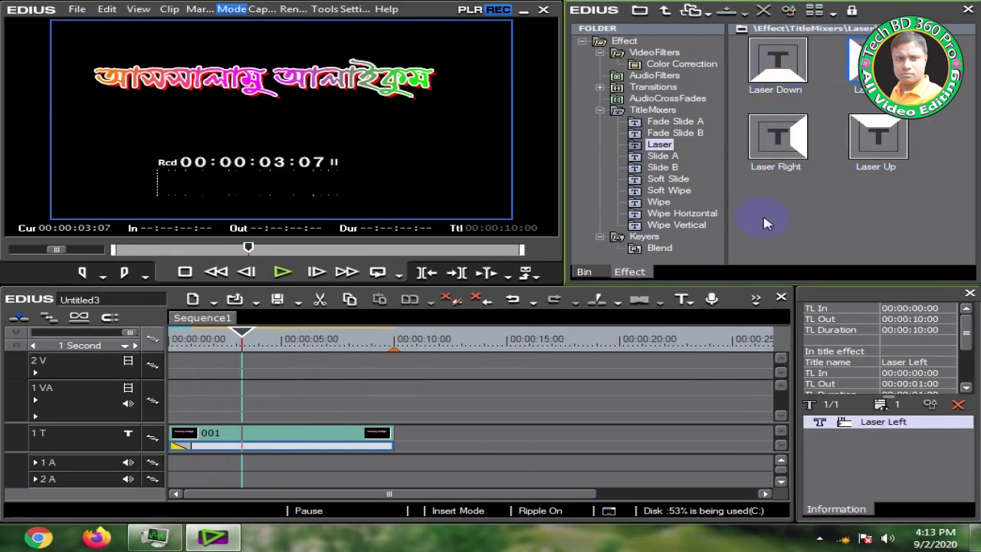
- Replace the opening title mixer on clip 001 with Fade Slide A Down and preview it from near the clip's start
{"action": "left_click", "coordinate": [673, 122]}
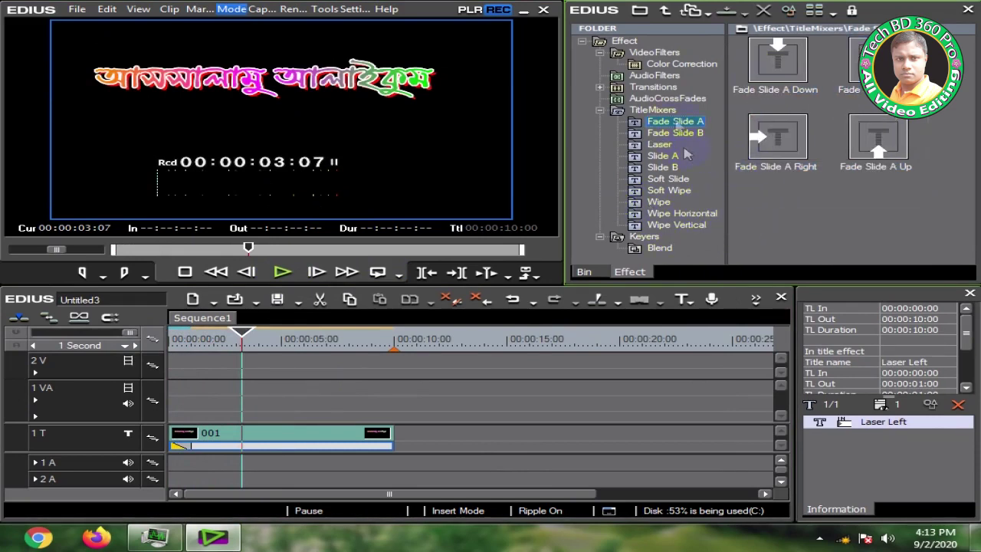
{"action": "left_click_drag", "start_coordinate": [776, 59], "coordinate": [181, 445]}
{"action": "left_click", "coordinate": [175, 339]}
{"action": "key", "text": "space"}
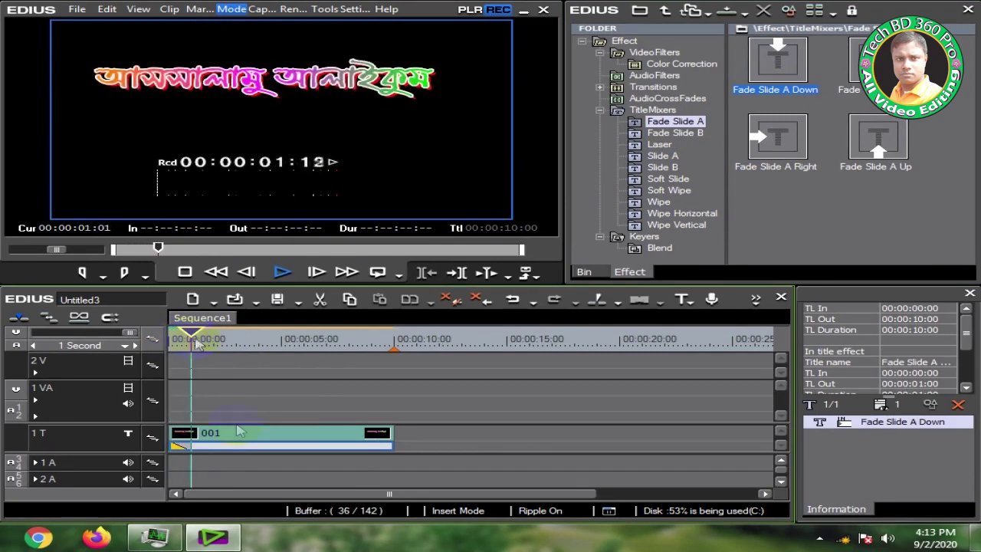
{"action": "key", "text": "space"}
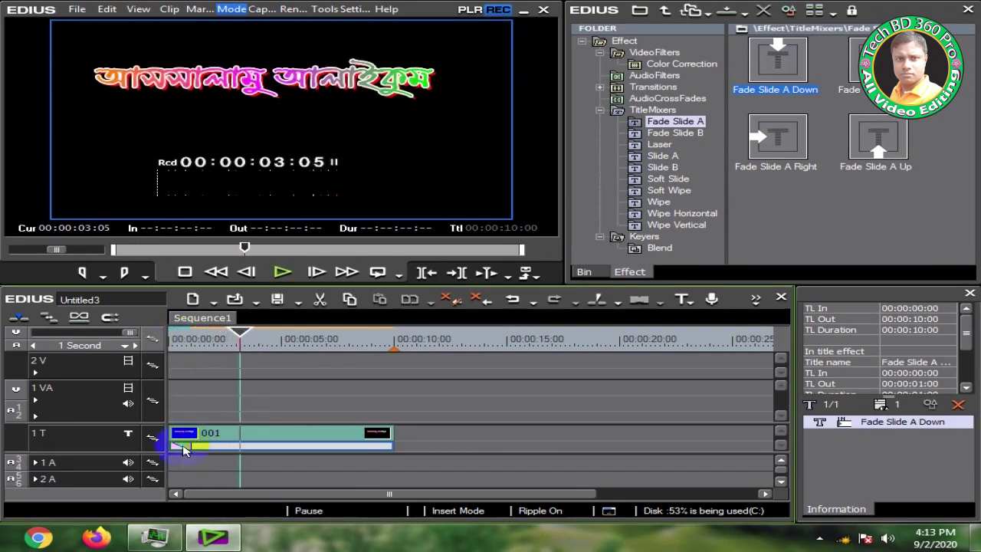
- Delete the Fade Slide A Down mixer from clip 001 and apply Soft Wipe Down at the clip's start
{"action": "right_click", "coordinate": [182, 448]}
{"action": "left_click", "coordinate": [249, 315]}
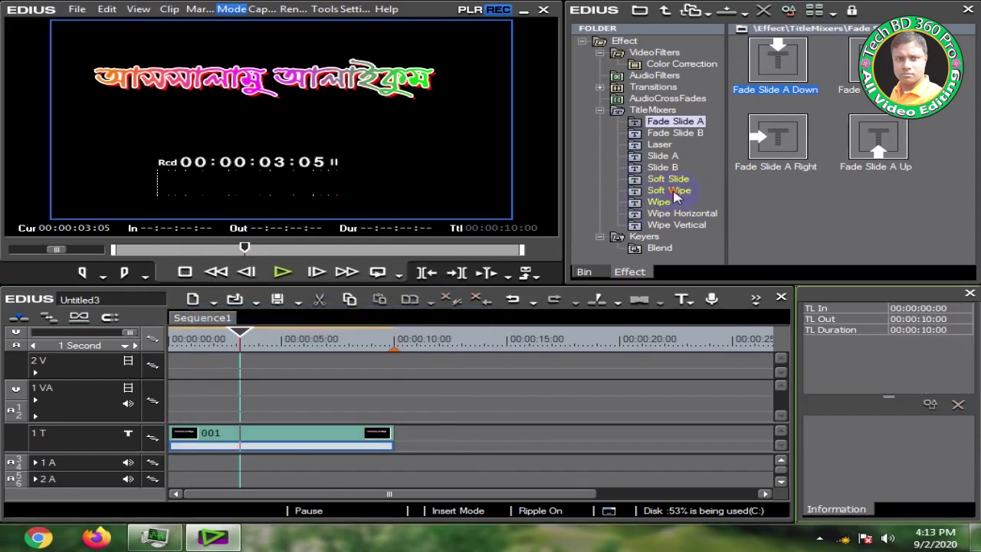
{"action": "left_click", "coordinate": [672, 191]}
{"action": "left_click_drag", "start_coordinate": [802, 69], "coordinate": [176, 446]}
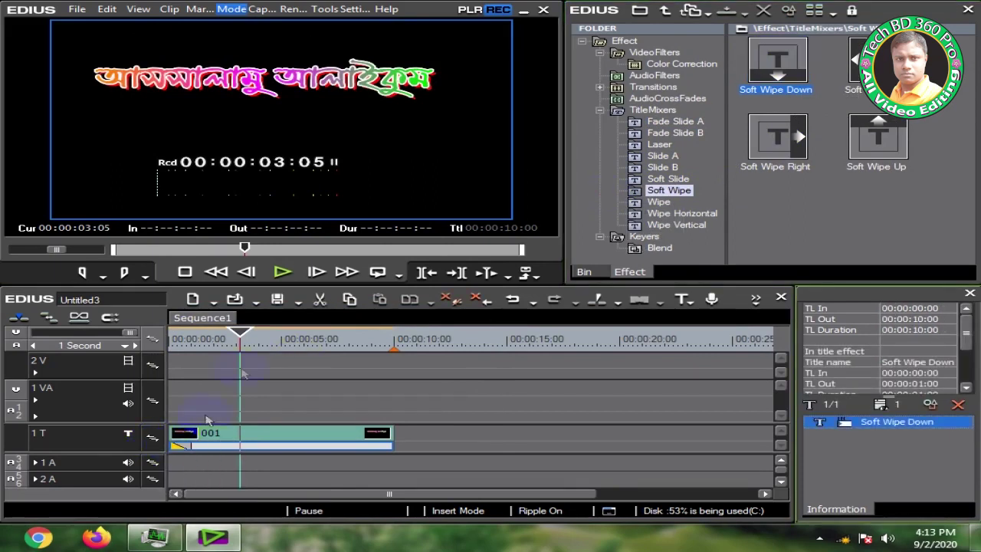
- Play the title from near its start to preview the Soft Wipe Down entrance, and pause it
{"action": "left_click", "coordinate": [174, 340]}
{"action": "key", "text": "space"}
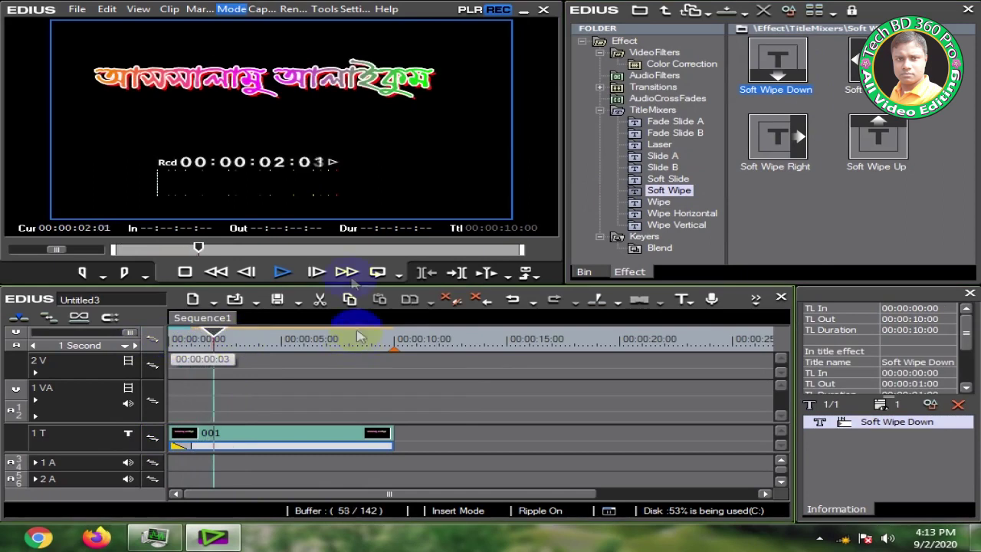
{"action": "key", "text": "space"}
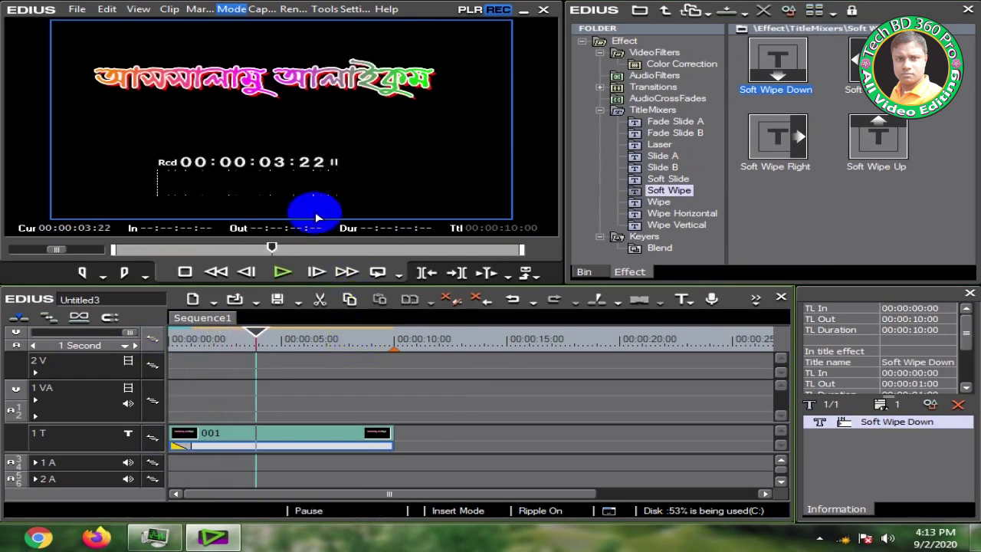
{"action": "left_click", "coordinate": [770, 213]}
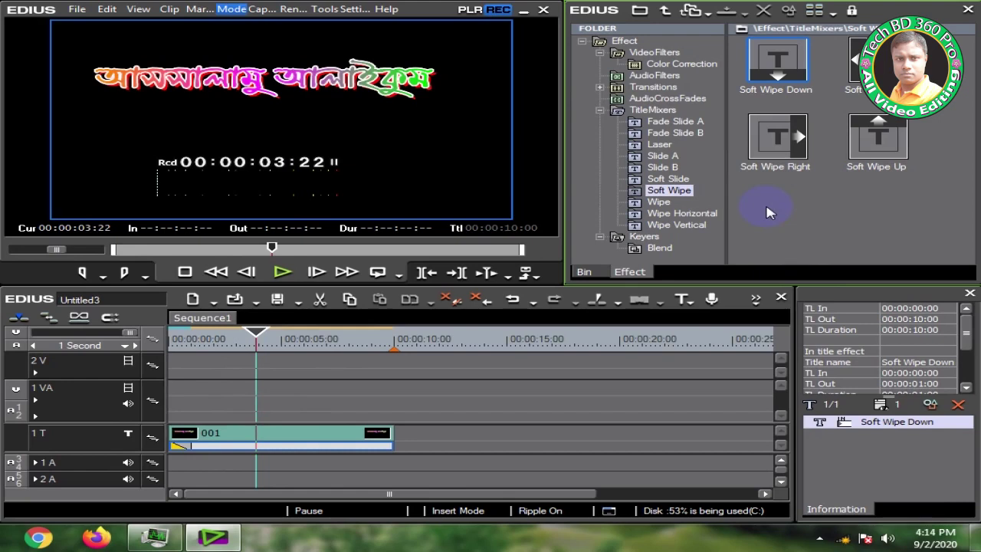
- Delete title clip 001 from the 1T track
{"action": "left_click", "coordinate": [361, 377]}
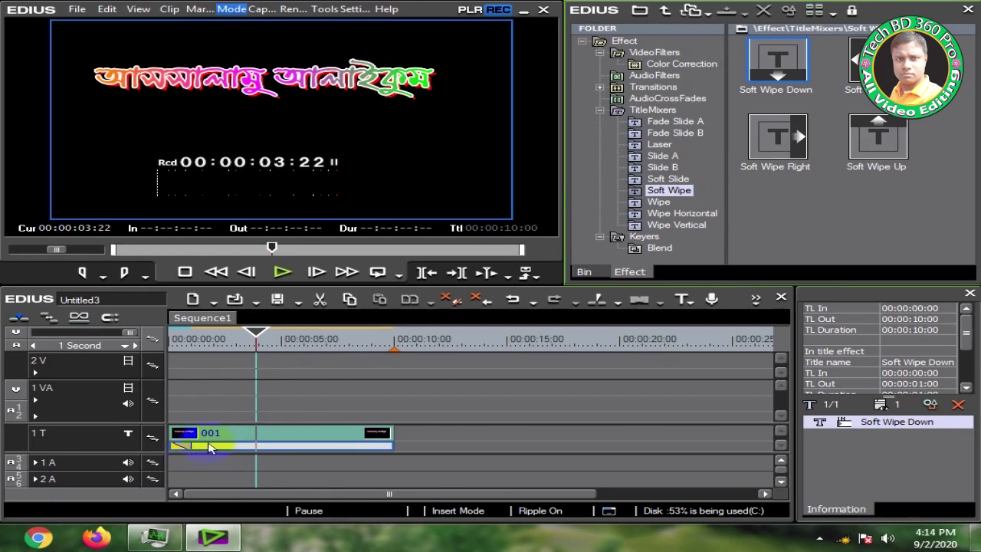
{"action": "left_click", "coordinate": [582, 271]}
{"action": "right_click", "coordinate": [287, 433]}
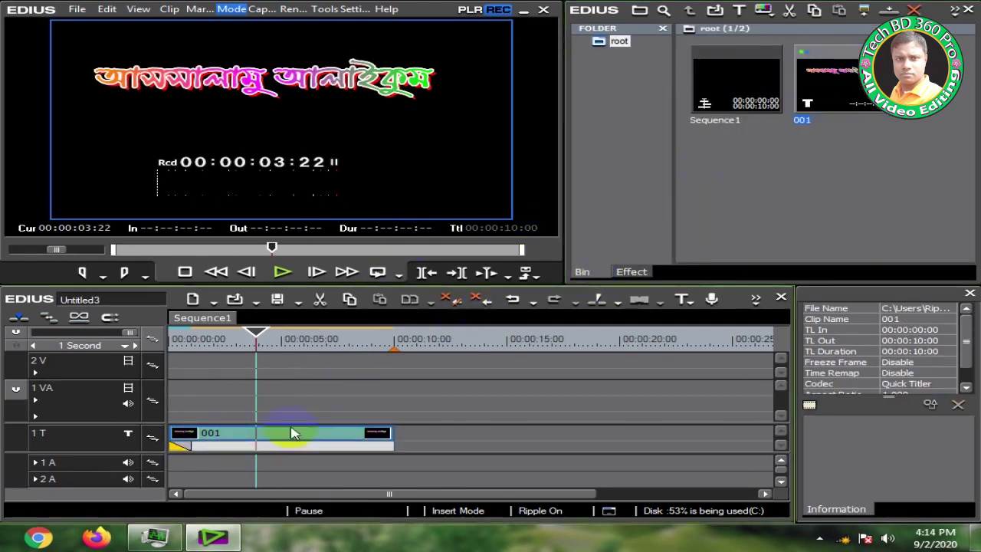
{"action": "left_click", "coordinate": [406, 144]}
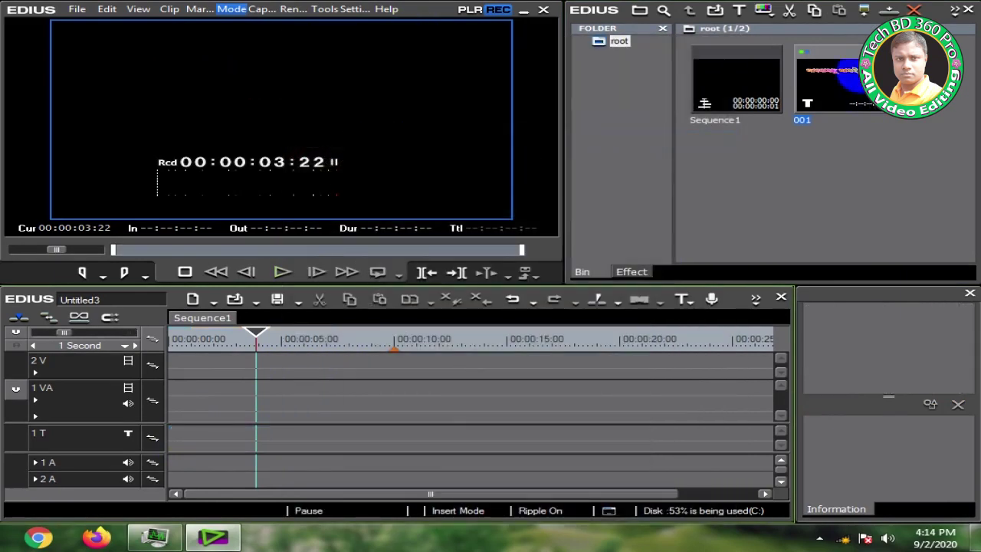
- Place title clip 001 from the bin at the start of the 2V track and extend it to the 10-second mark
{"action": "left_click", "coordinate": [834, 78]}
{"action": "left_click_drag", "start_coordinate": [840, 72], "coordinate": [196, 370]}
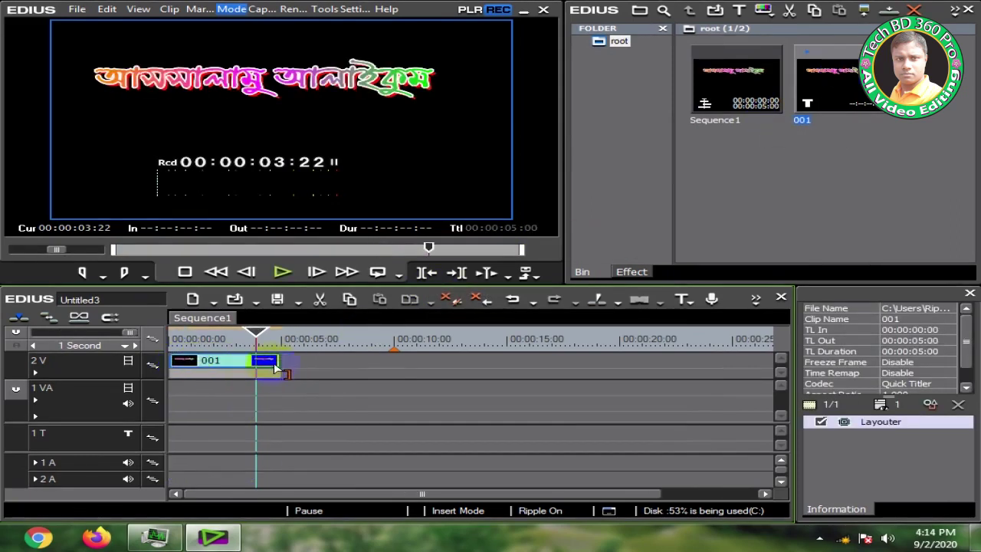
{"action": "left_click_drag", "start_coordinate": [280, 366], "coordinate": [393, 362]}
{"action": "mouse_move", "coordinate": [258, 334]}
{"action": "left_mouse_down"}
{"action": "mouse_move", "coordinate": [301, 337]}
{"action": "mouse_move", "coordinate": [267, 334]}
{"action": "left_mouse_up"}
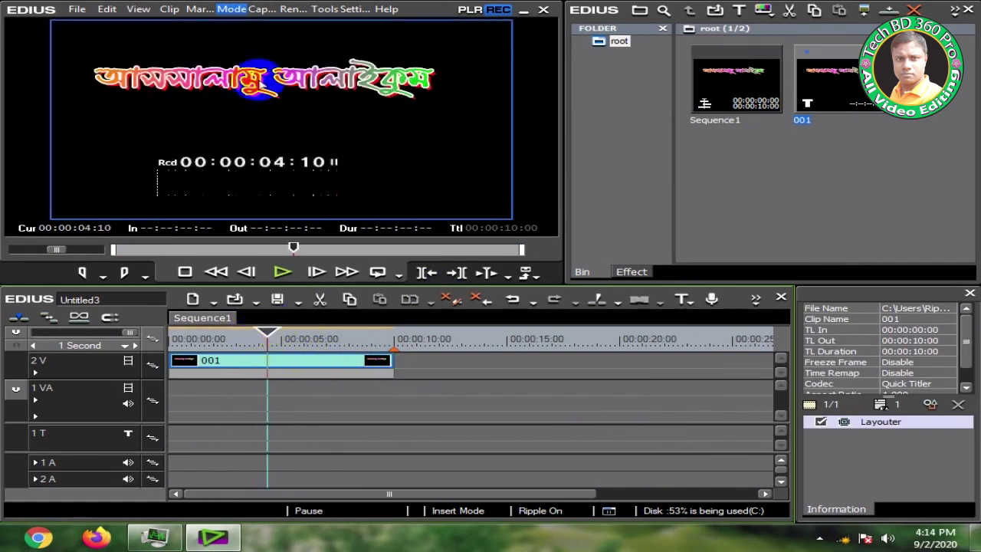
- Import the road landscape image bikash (6) from the jpg folder into the bin
{"action": "double_click", "coordinate": [747, 162]}
{"action": "scroll", "coordinate": [510, 86], "scroll_direction": "down", "scroll_amount": 2}
{"action": "scroll", "coordinate": [521, 110], "scroll_direction": "down", "scroll_amount": 2}
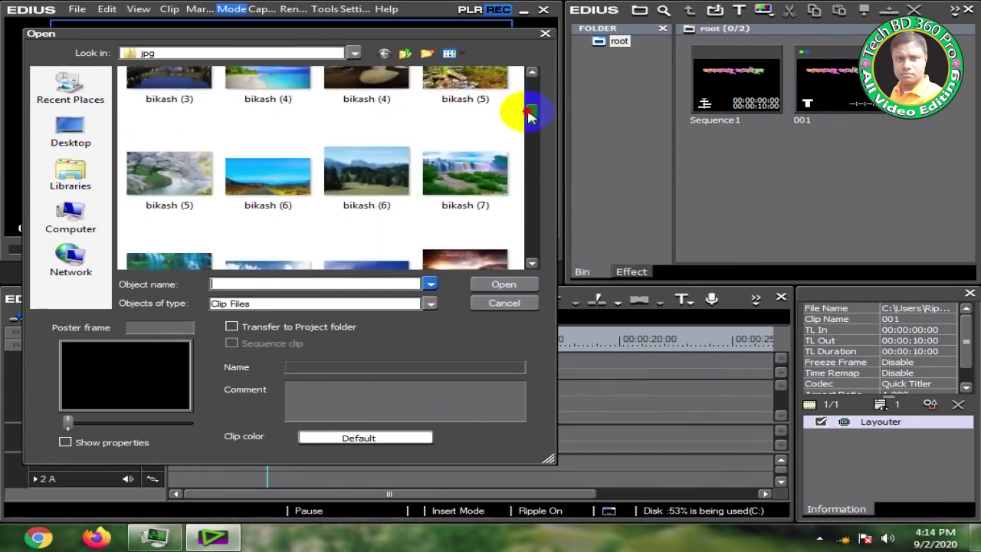
{"action": "left_click", "coordinate": [280, 164]}
{"action": "left_click", "coordinate": [503, 284]}
- Place the bikash (6) image at the start of the 1VA track and extend it to the 10-second mark
{"action": "left_click_drag", "start_coordinate": [734, 168], "coordinate": [202, 395]}
{"action": "left_click_drag", "start_coordinate": [281, 394], "coordinate": [394, 387]}
{"action": "left_click", "coordinate": [246, 340]}
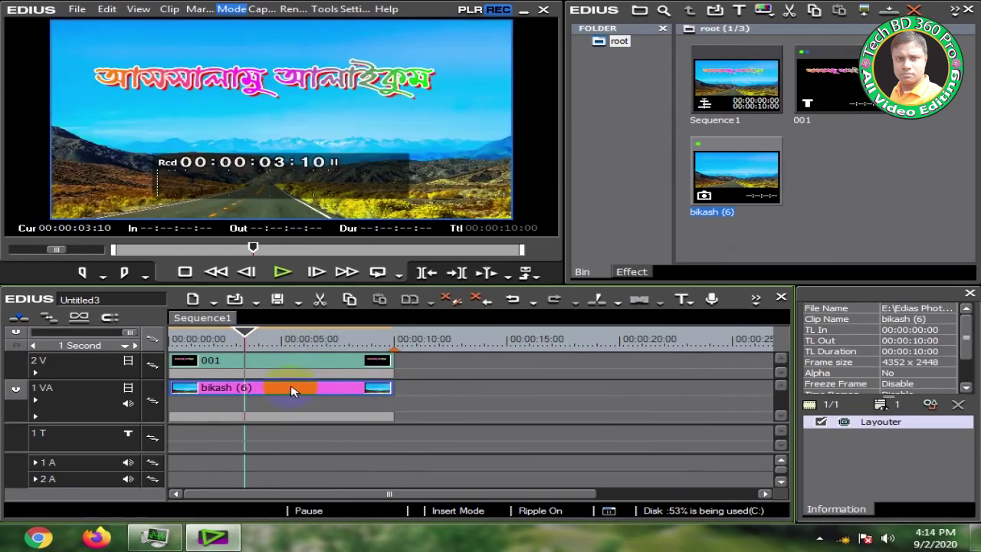
- Open the Layouter of the bikash (6) background clip to check how it fits the frame, and accept its settings
{"action": "left_click", "coordinate": [931, 420]}
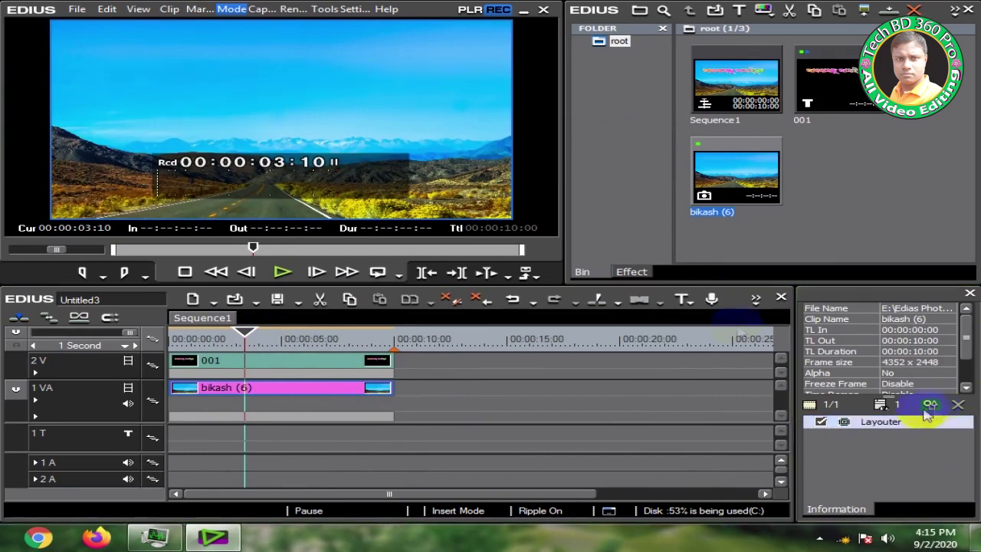
{"action": "double_click", "coordinate": [927, 418]}
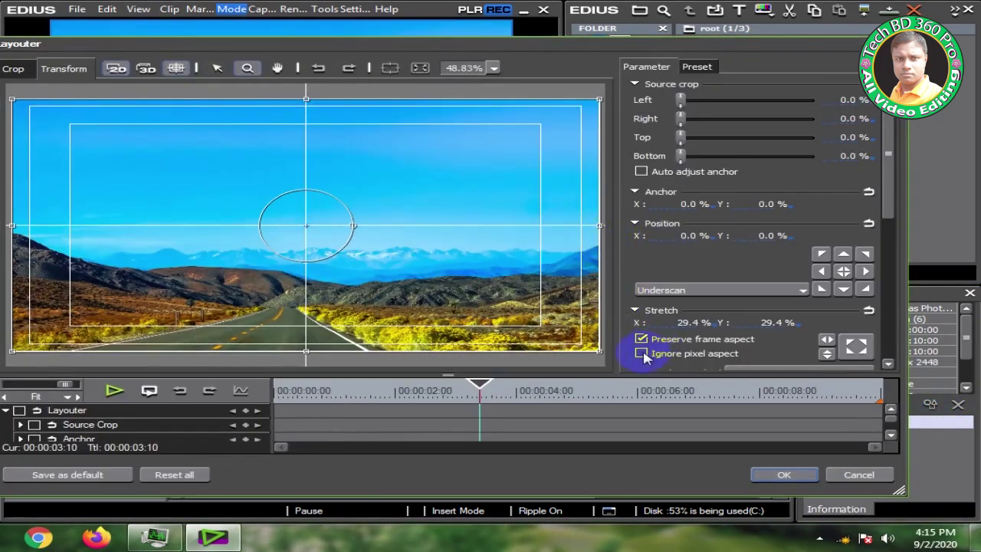
{"action": "left_click", "coordinate": [780, 472]}
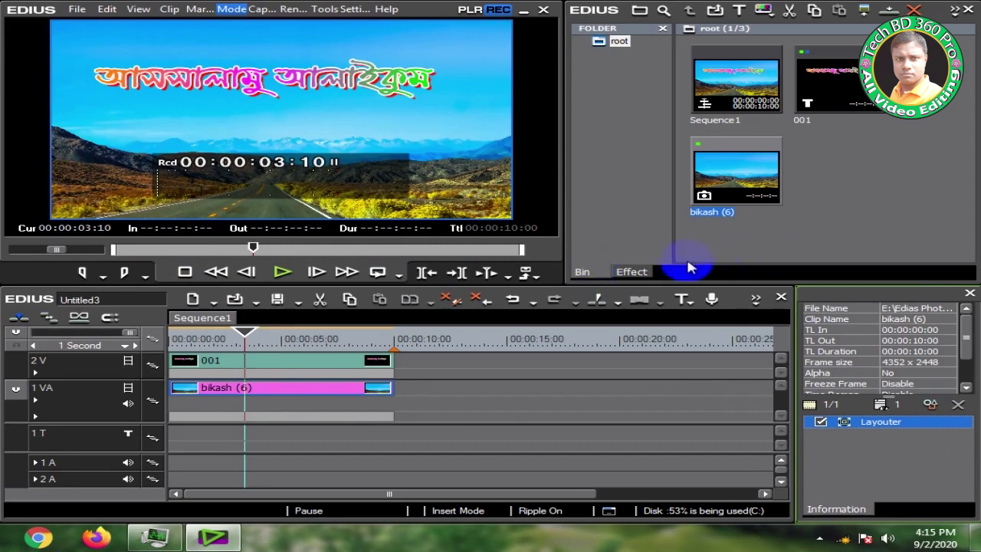
- Apply the 3D Peel Away transition to the start of clip 001 on the 2V track and return the playhead to the timeline's beginning
{"action": "left_click", "coordinate": [627, 273]}
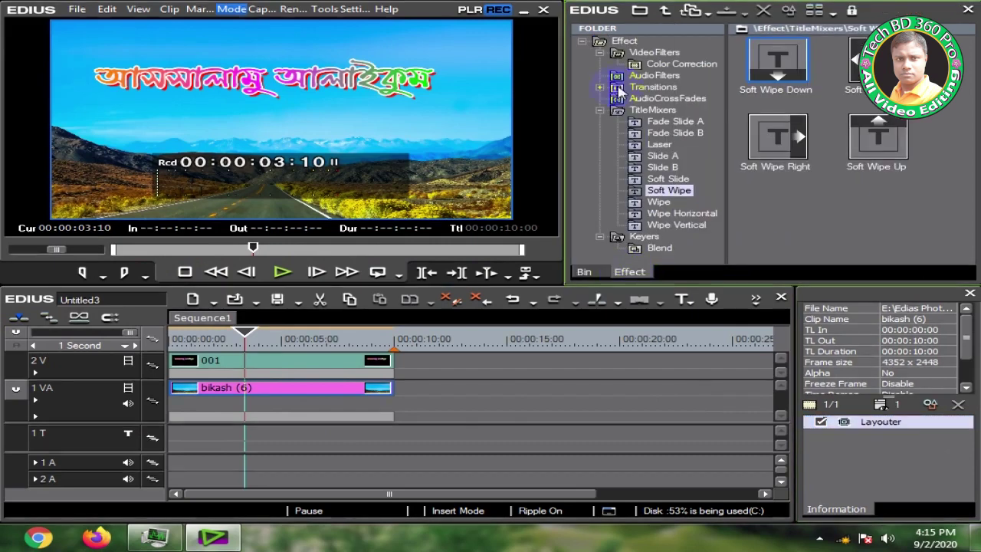
{"action": "left_click", "coordinate": [601, 111]}
{"action": "left_click", "coordinate": [644, 88]}
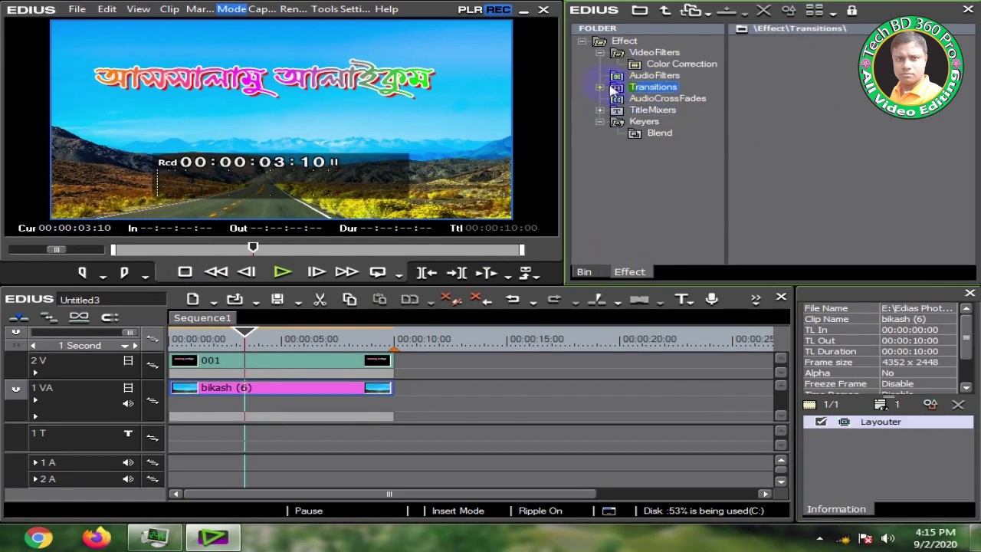
{"action": "left_click", "coordinate": [600, 87]}
{"action": "left_click", "coordinate": [654, 100]}
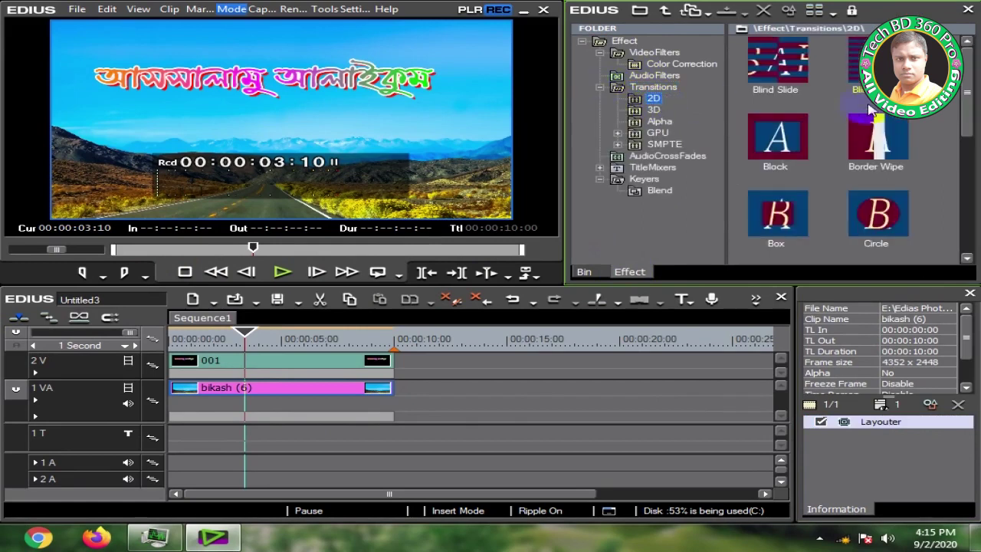
{"action": "left_click", "coordinate": [650, 110]}
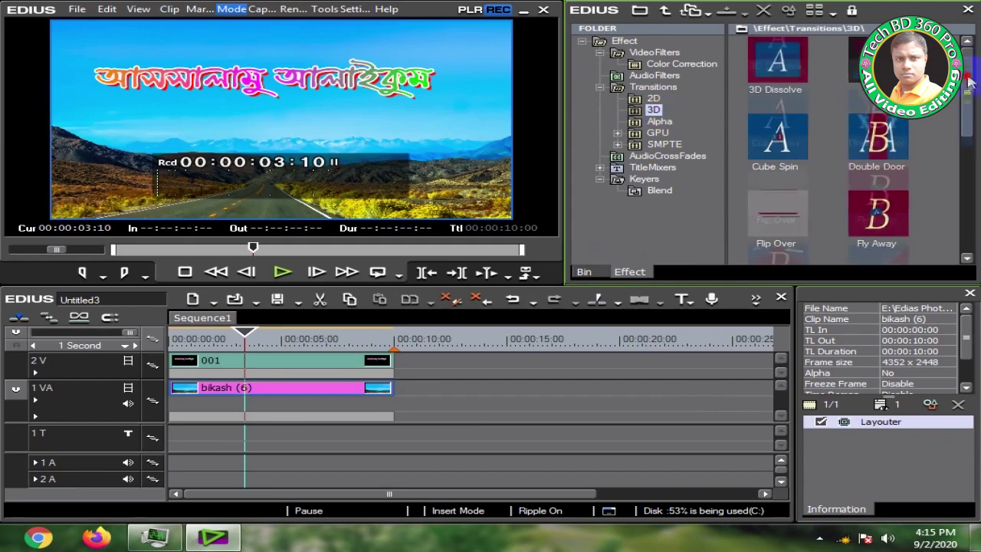
{"action": "left_click_drag", "start_coordinate": [968, 80], "coordinate": [967, 188]}
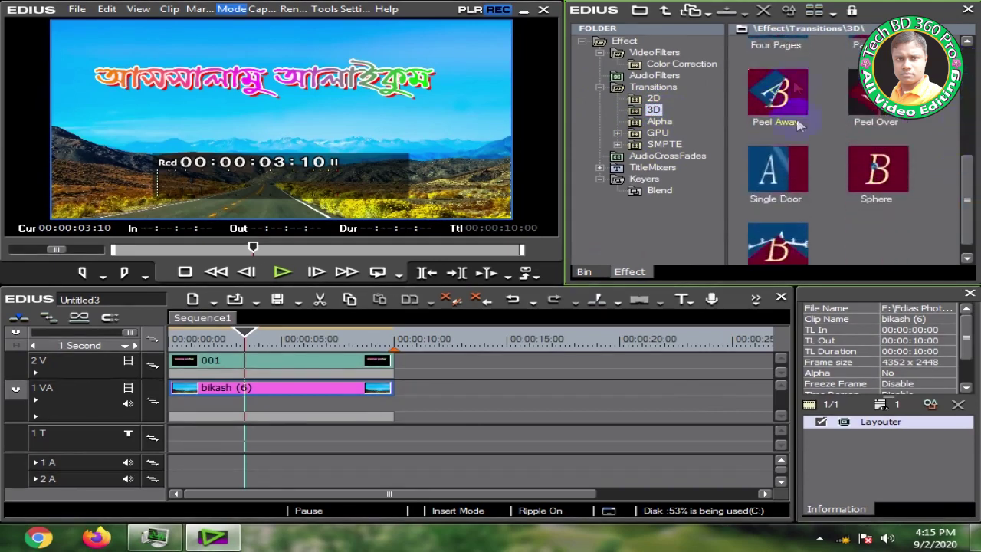
{"action": "left_click_drag", "start_coordinate": [797, 123], "coordinate": [190, 374]}
{"action": "left_click_drag", "start_coordinate": [247, 333], "coordinate": [155, 338]}
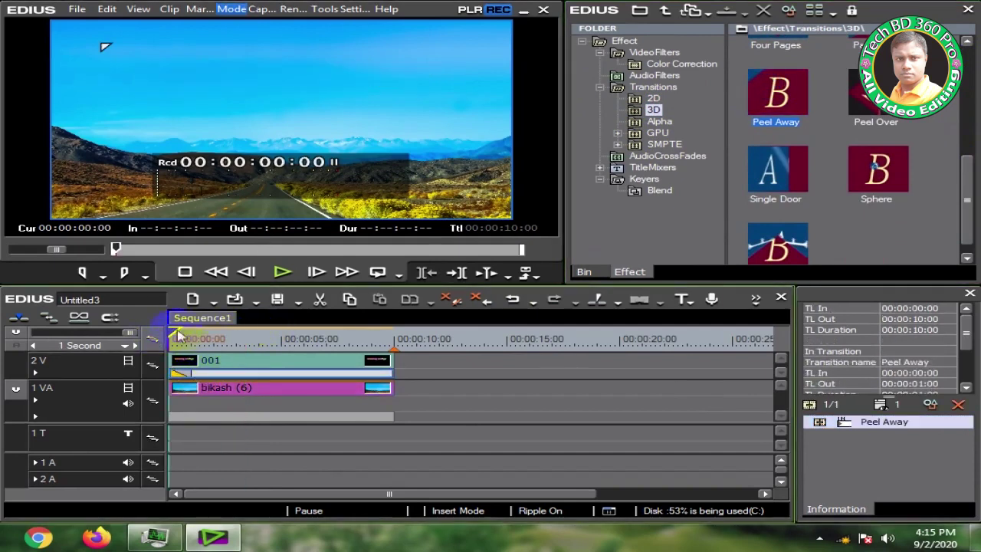
- Play the timeline from the start to preview the Peel Away entrance of the title
{"action": "key", "text": "space"}
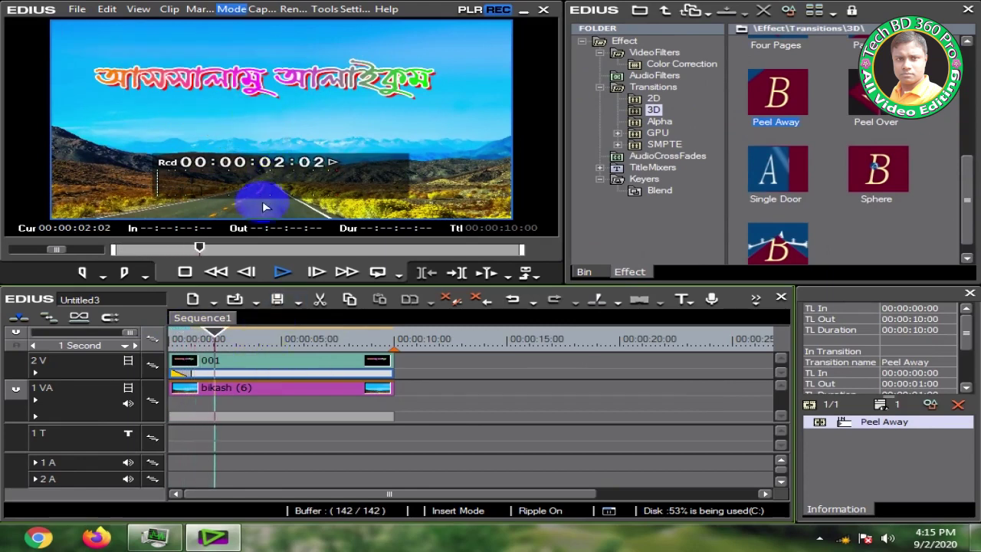
{"action": "key", "text": "space"}
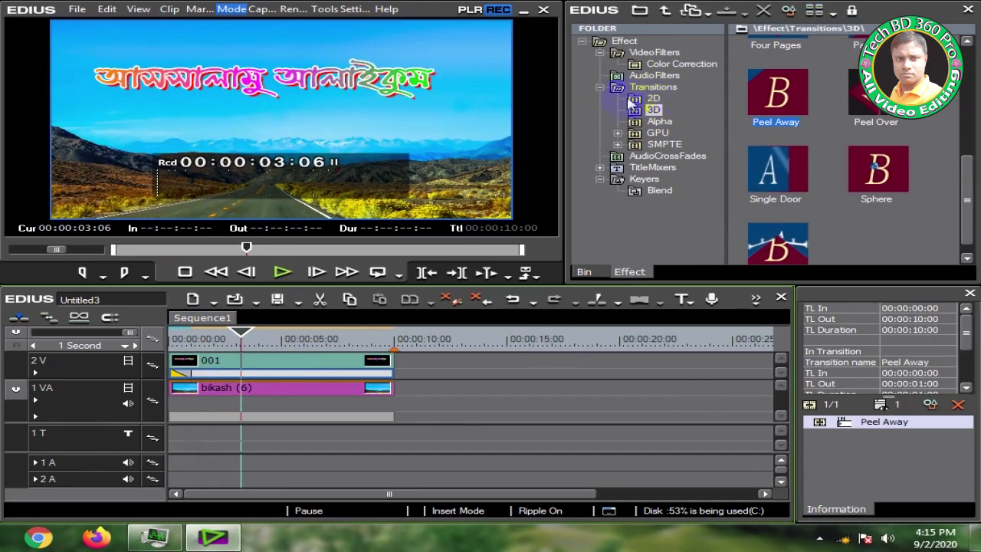
- Replace the transition at the start of clip 001 on the 2V track with the GPU Ripple 3D(Big Wave) transition
{"action": "left_click", "coordinate": [620, 133]}
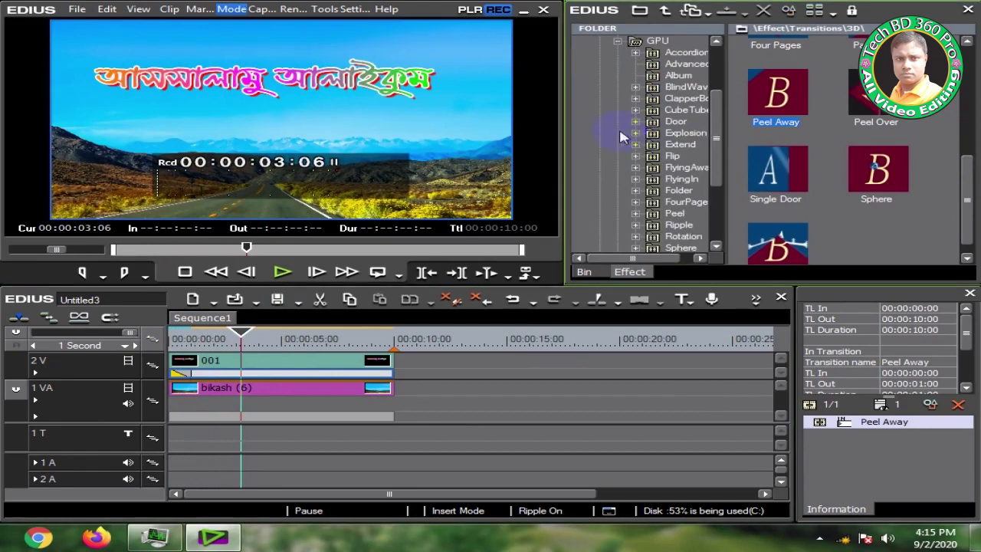
{"action": "left_click_drag", "start_coordinate": [727, 85], "coordinate": [751, 86]}
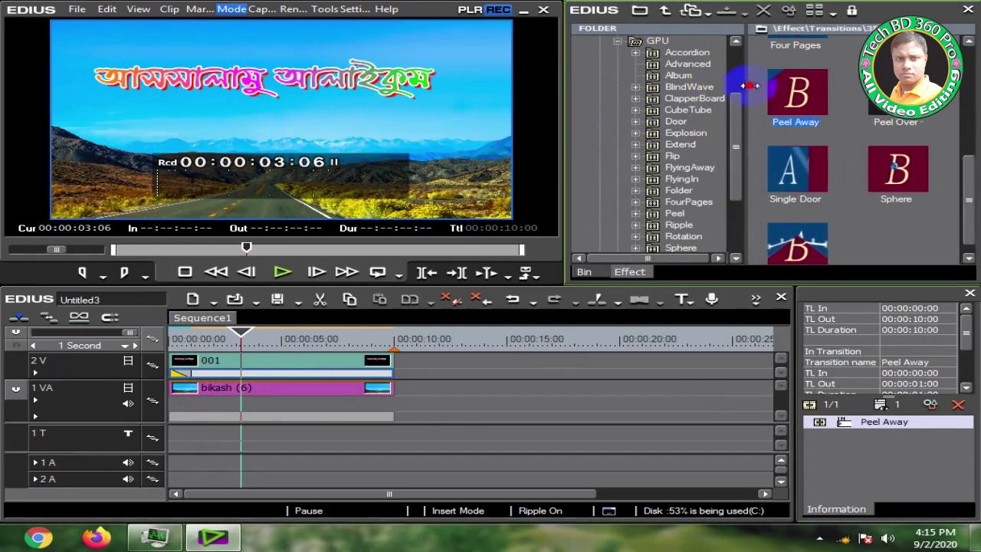
{"action": "left_click_drag", "start_coordinate": [741, 119], "coordinate": [741, 142]}
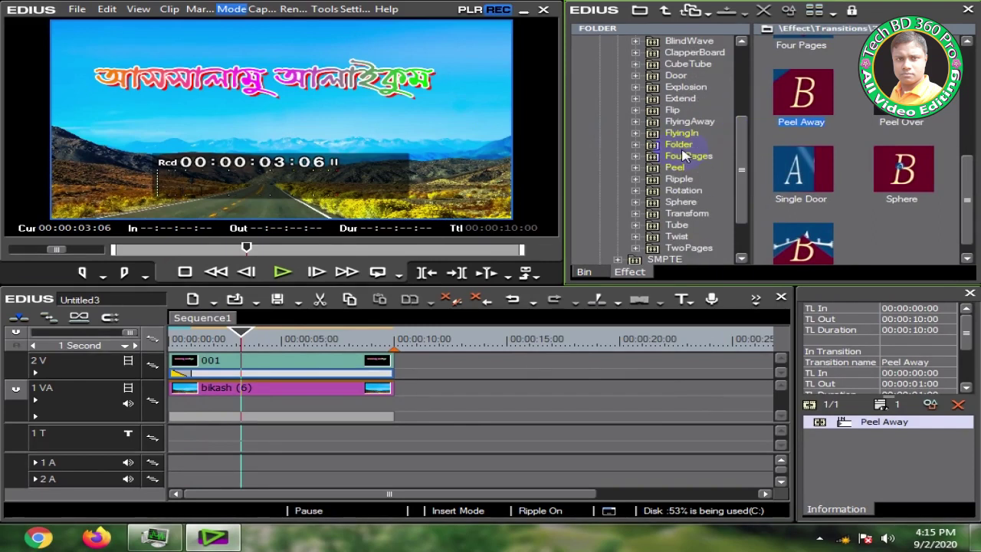
{"action": "left_click", "coordinate": [635, 179]}
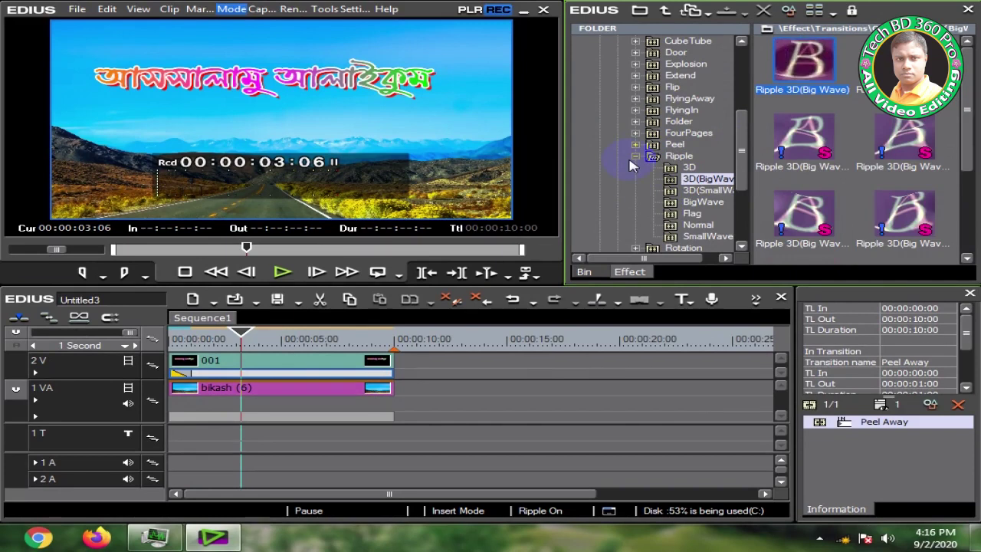
{"action": "left_click_drag", "start_coordinate": [805, 57], "coordinate": [178, 375]}
- Play the timeline from the beginning to preview the title's Ripple entrance
{"action": "left_click_drag", "start_coordinate": [243, 338], "coordinate": [173, 340]}
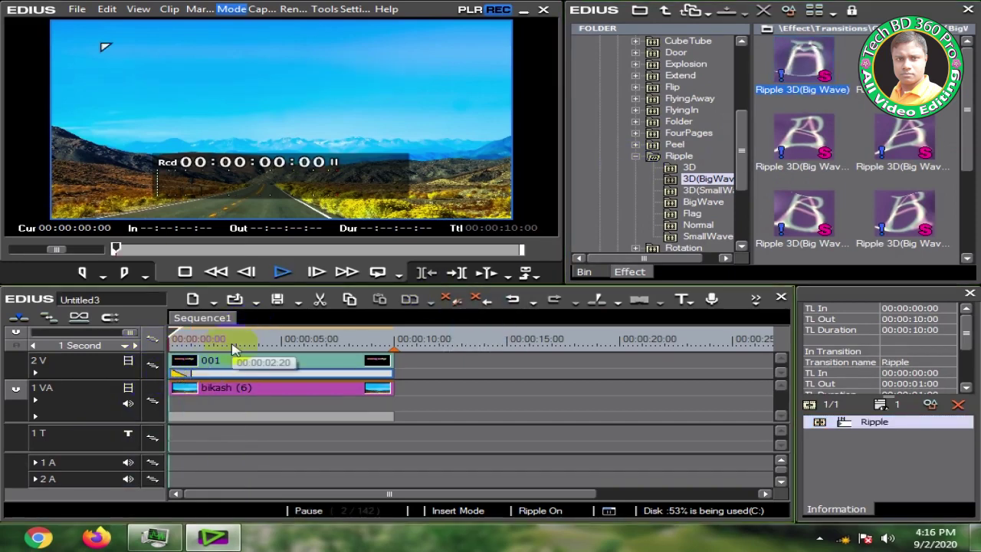
{"action": "key", "text": "space"}
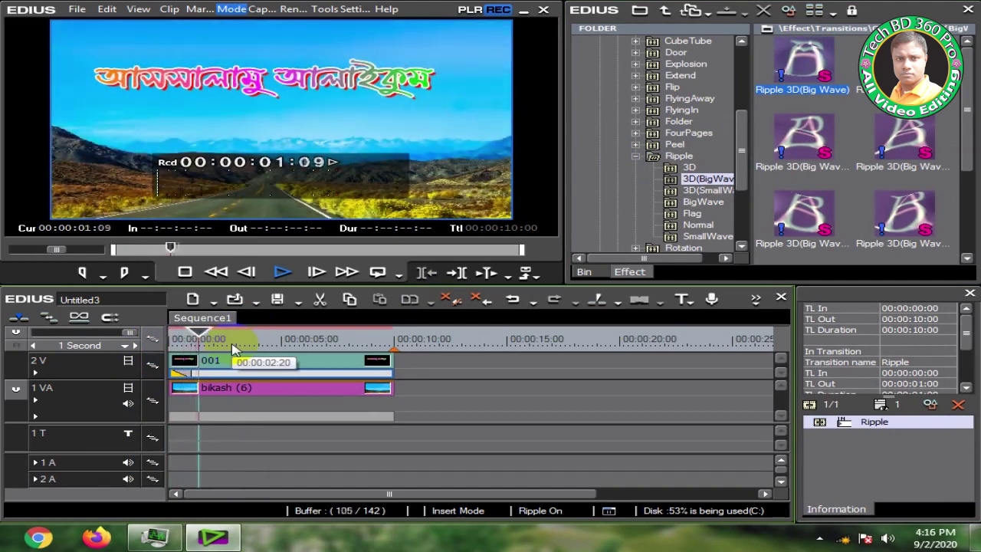
{"action": "key", "text": "space"}
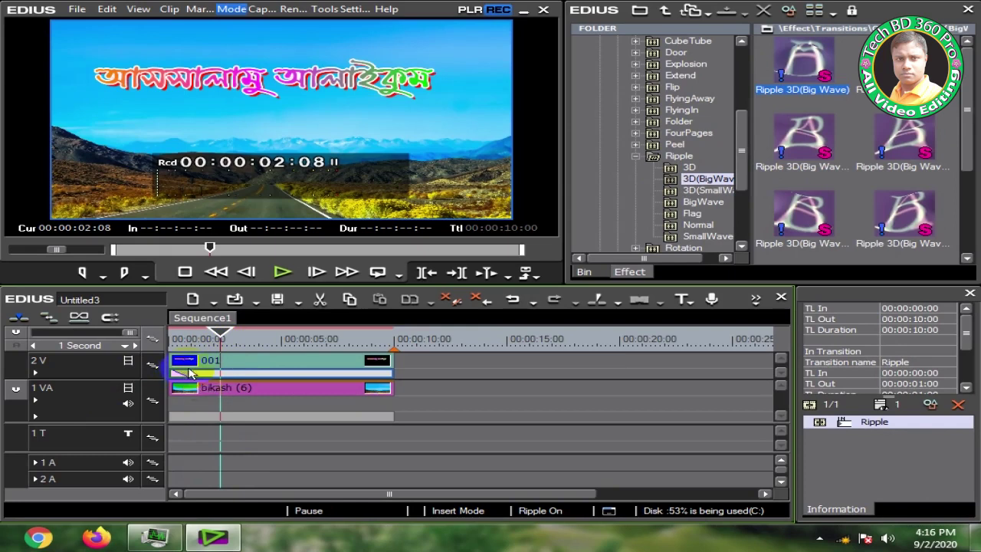
- Bring up the bin and delete title clip 001 from the 2V track
{"action": "left_click", "coordinate": [584, 272]}
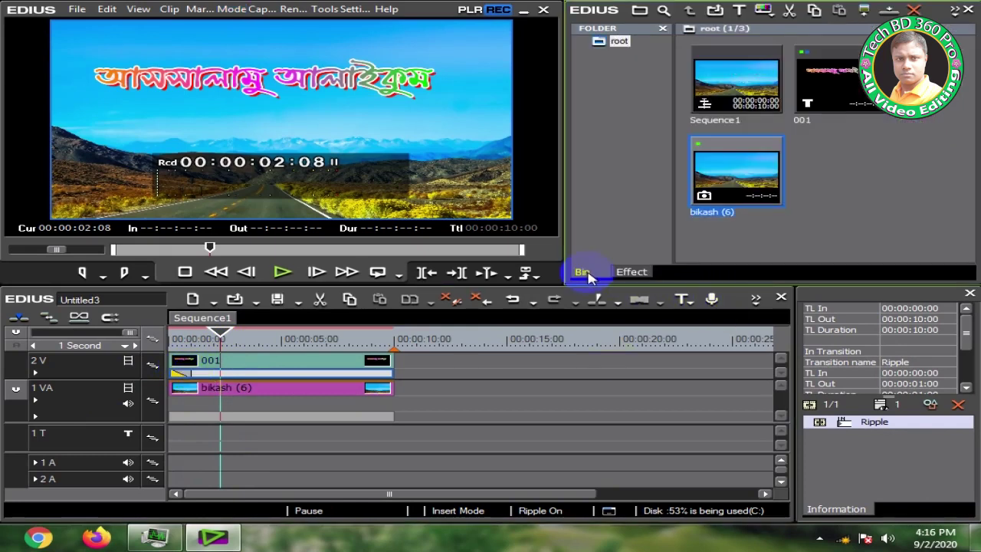
{"action": "left_click", "coordinate": [321, 372]}
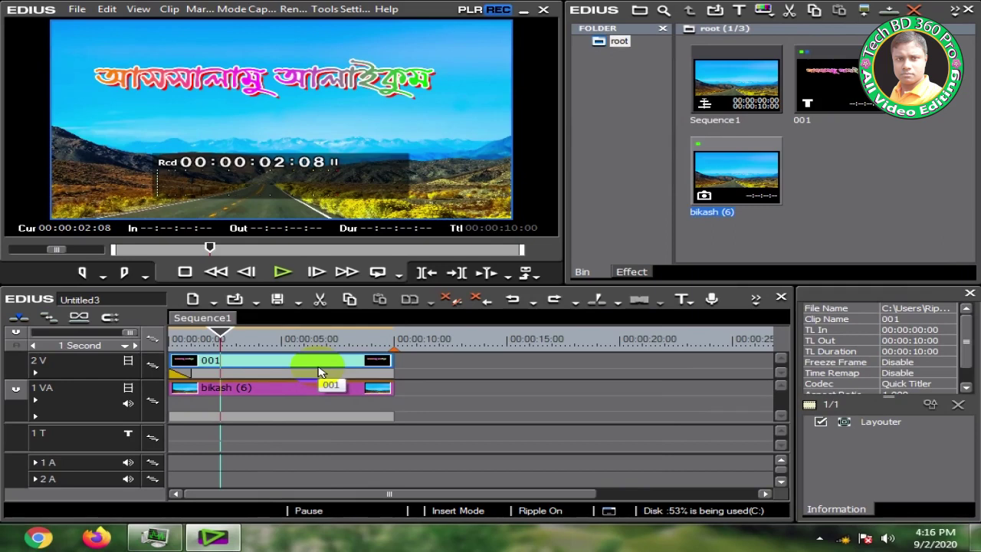
{"action": "right_click", "coordinate": [281, 359]}
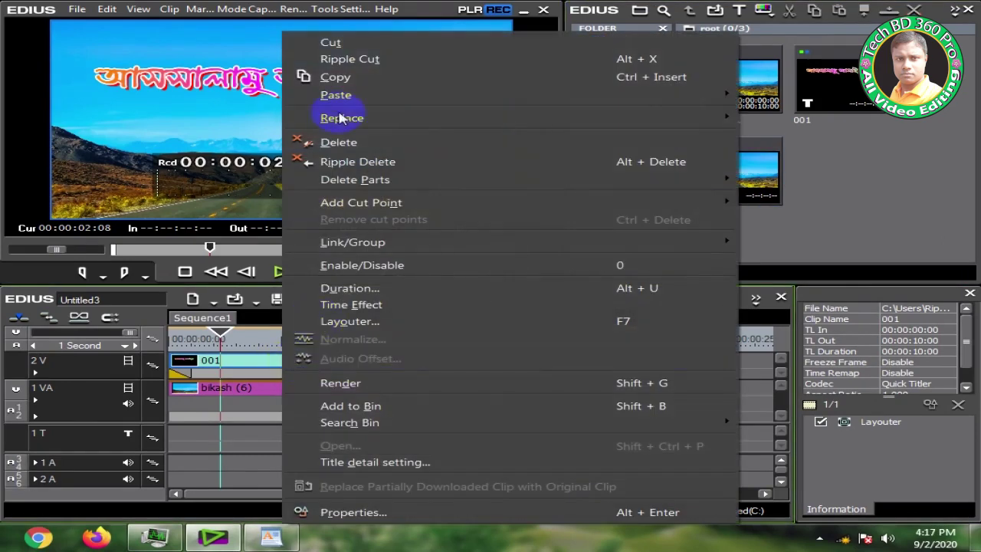
{"action": "left_click", "coordinate": [338, 141]}
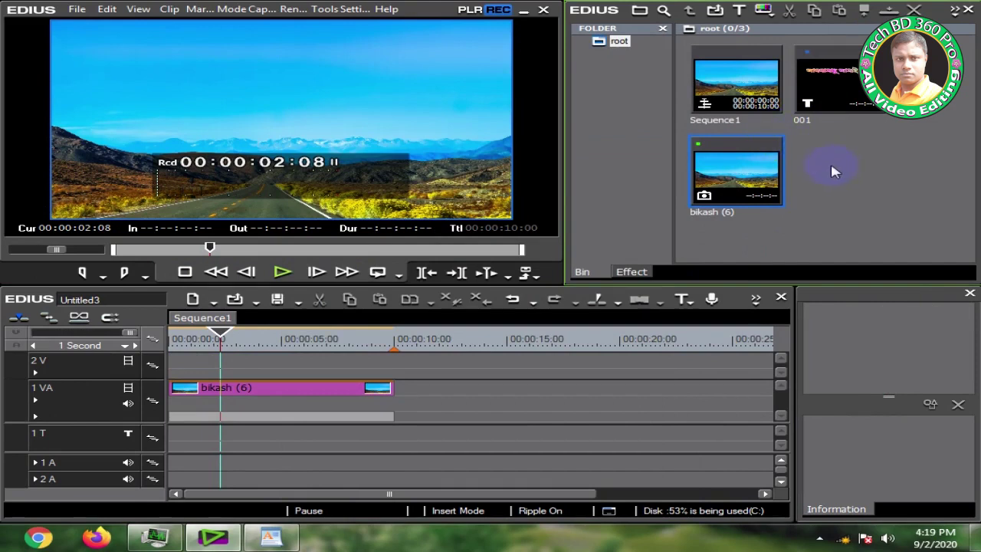
- Create a new title of type Crawl(from right) and paste the copied Bengali greeting text near the upper left of the frame
{"action": "left_click", "coordinate": [742, 13]}
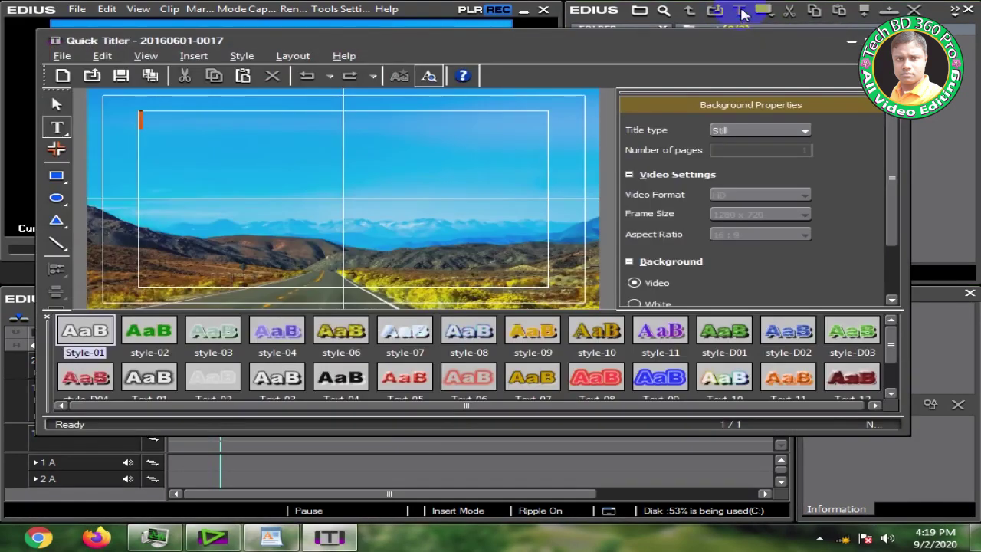
{"action": "left_click", "coordinate": [804, 130]}
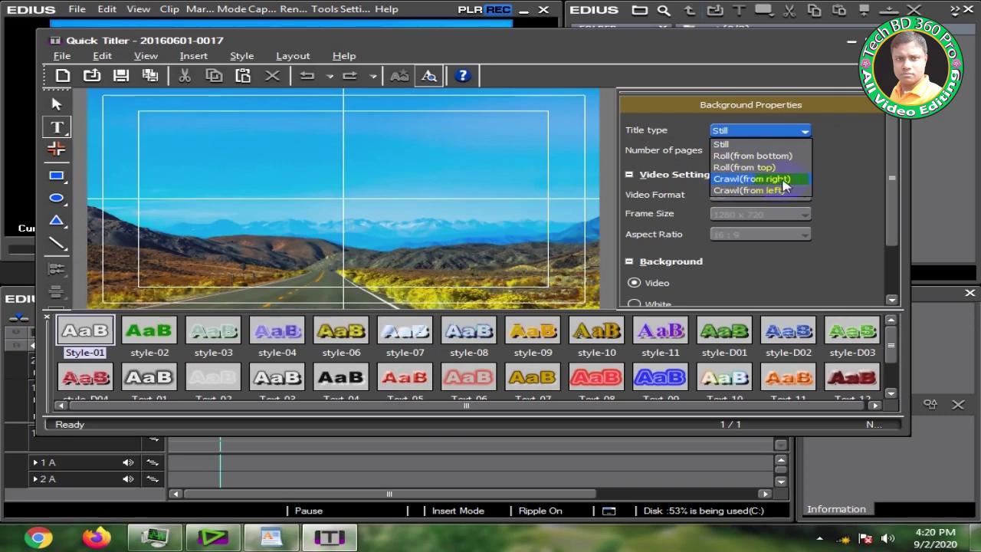
{"action": "left_click", "coordinate": [771, 181]}
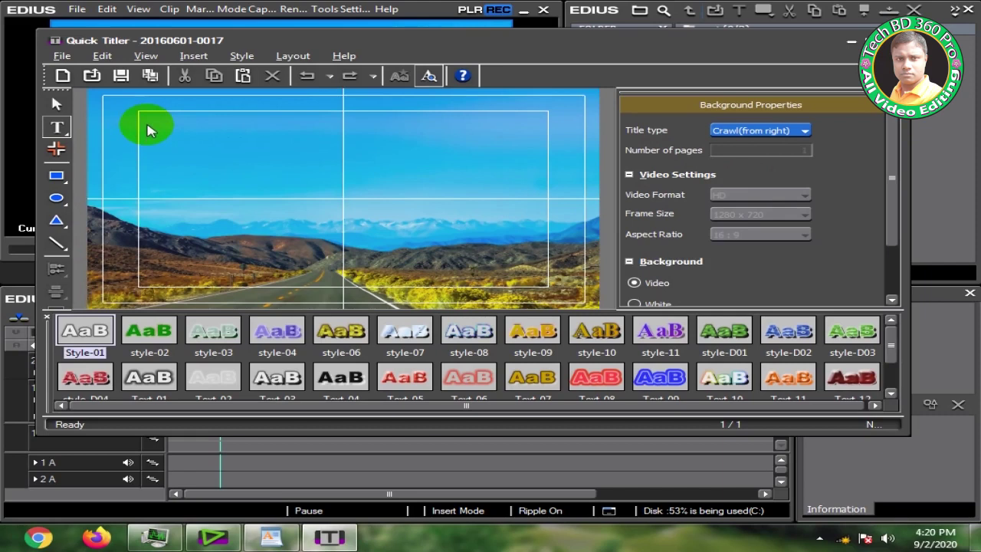
{"action": "left_click", "coordinate": [147, 124]}
{"action": "key", "text": "ctrl+v"}
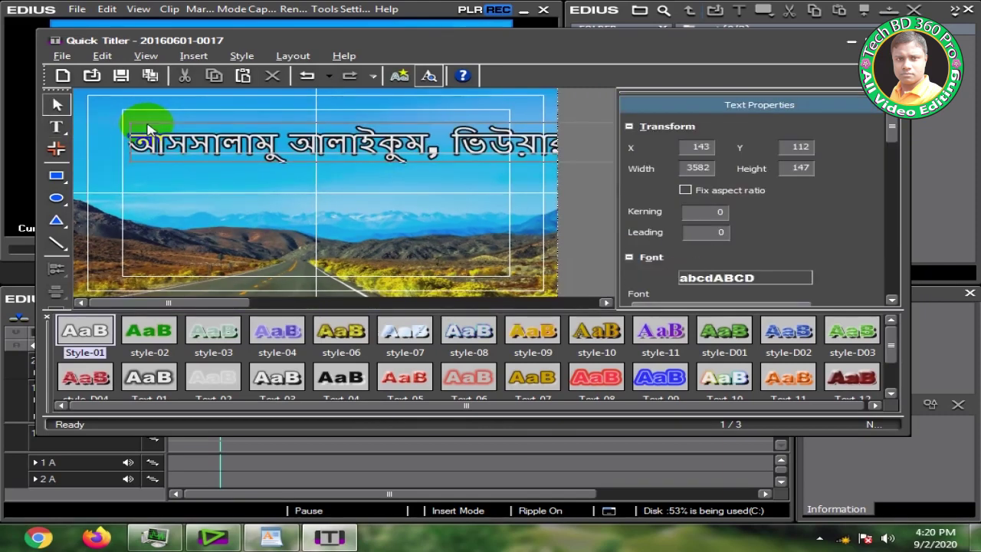
- Move the title text to the lower edge of the frame, at about X 24, Y 562, and save the title
{"action": "left_click", "coordinate": [56, 103]}
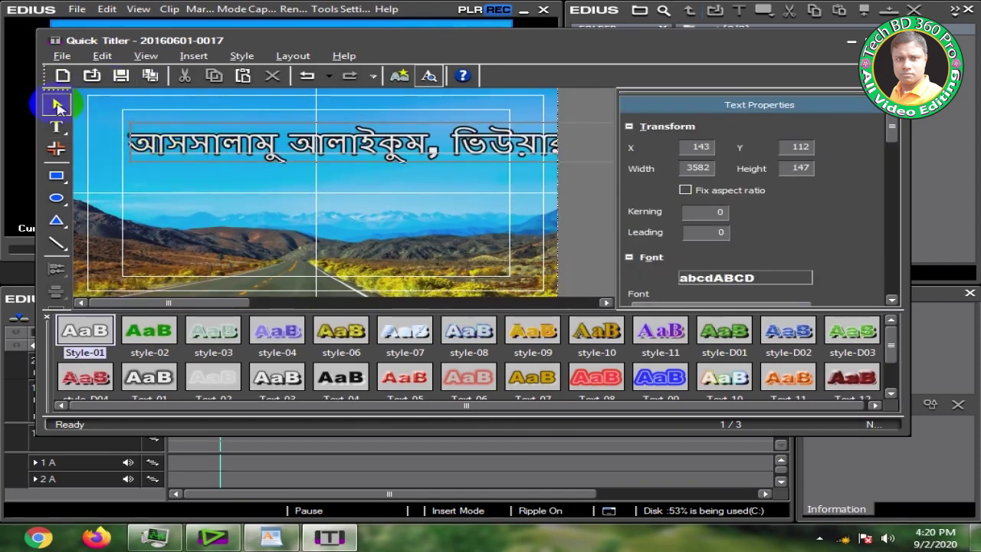
{"action": "left_click", "coordinate": [392, 191]}
{"action": "left_click_drag", "start_coordinate": [267, 147], "coordinate": [215, 272]}
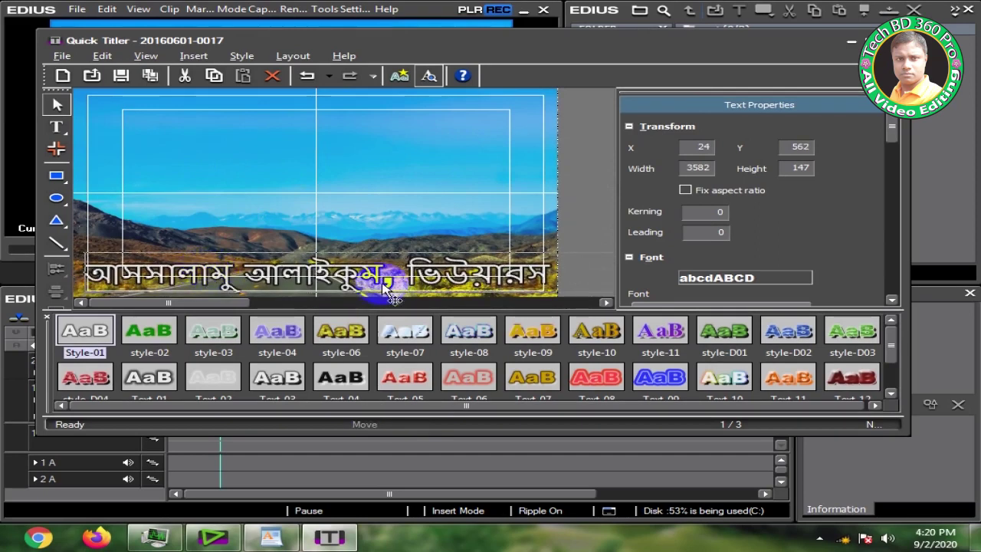
{"action": "key", "text": "ctrl+s"}
- Place the crawl title at the start of the 1T track and, with ripple mode off, return the bikash (6) clip to the timeline's beginning
{"action": "left_click_drag", "start_coordinate": [838, 175], "coordinate": [207, 437]}
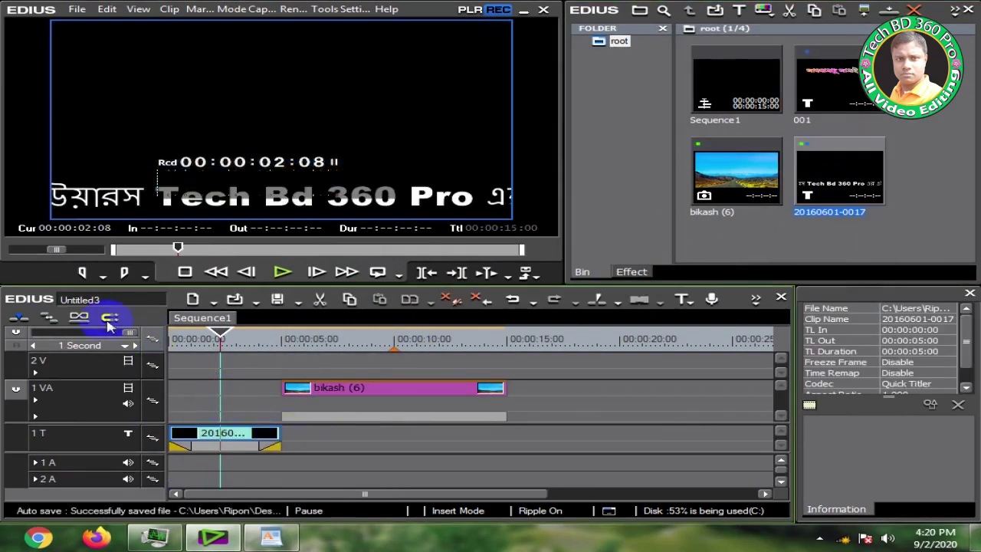
{"action": "left_click", "coordinate": [49, 317]}
{"action": "left_click_drag", "start_coordinate": [307, 387], "coordinate": [193, 387]}
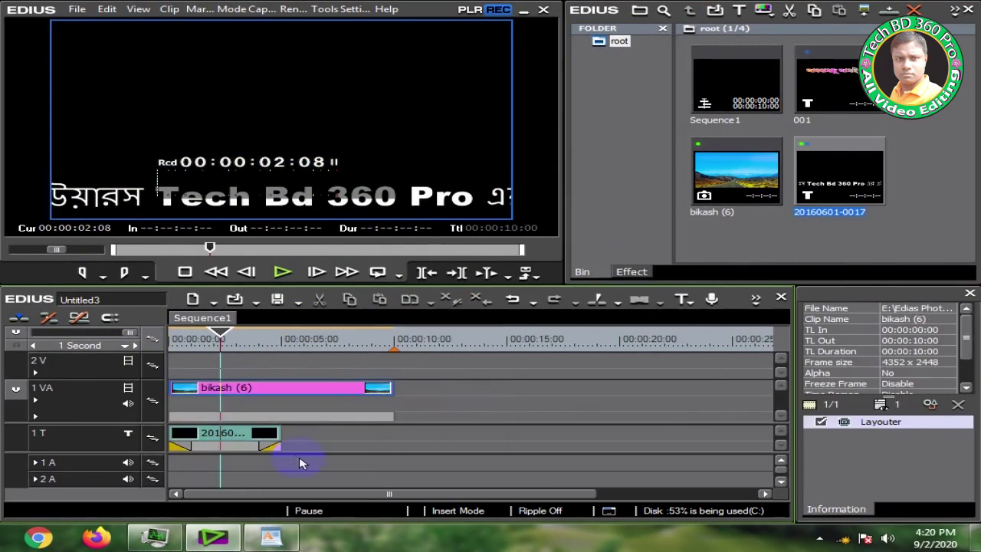
- Extend the crawl title on the 1T track to the 10-second mark and play the timeline from the start
{"action": "left_click_drag", "start_coordinate": [274, 441], "coordinate": [398, 437]}
{"action": "left_click_drag", "start_coordinate": [330, 332], "coordinate": [172, 332]}
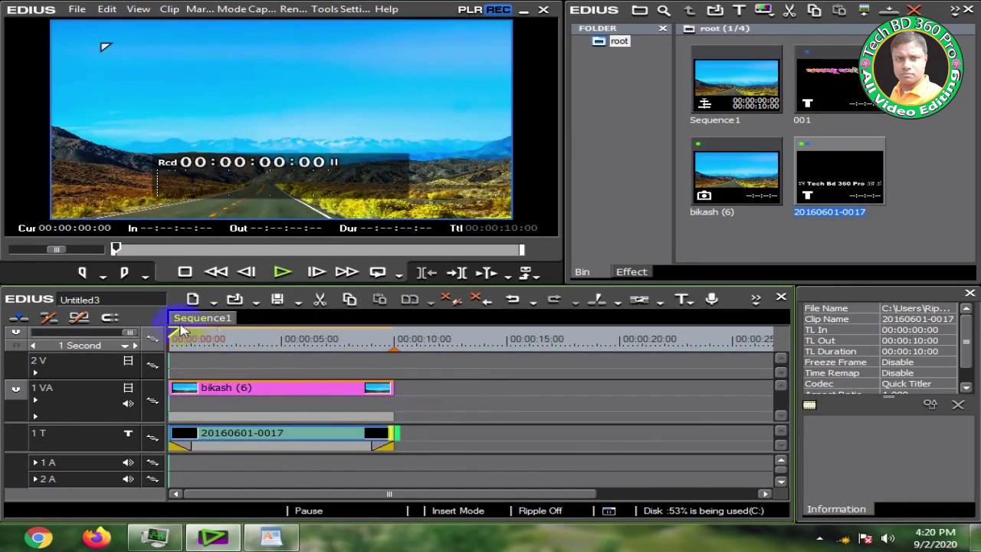
{"action": "key", "text": "space"}
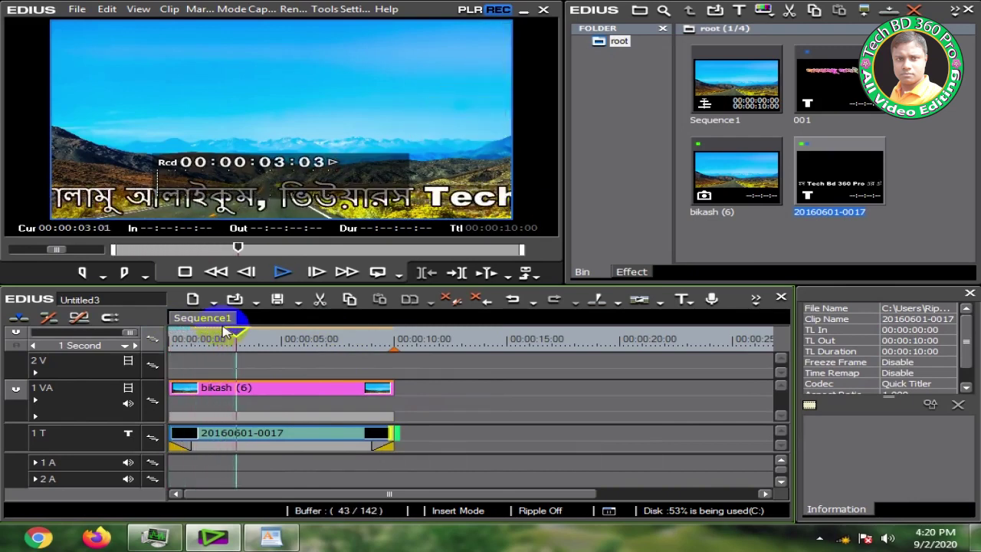
- Stop playback and delete the Slide A Down title mixers from both ends of the crawl title on the 1T track
{"action": "left_click", "coordinate": [295, 434]}
{"action": "left_click", "coordinate": [296, 434]}
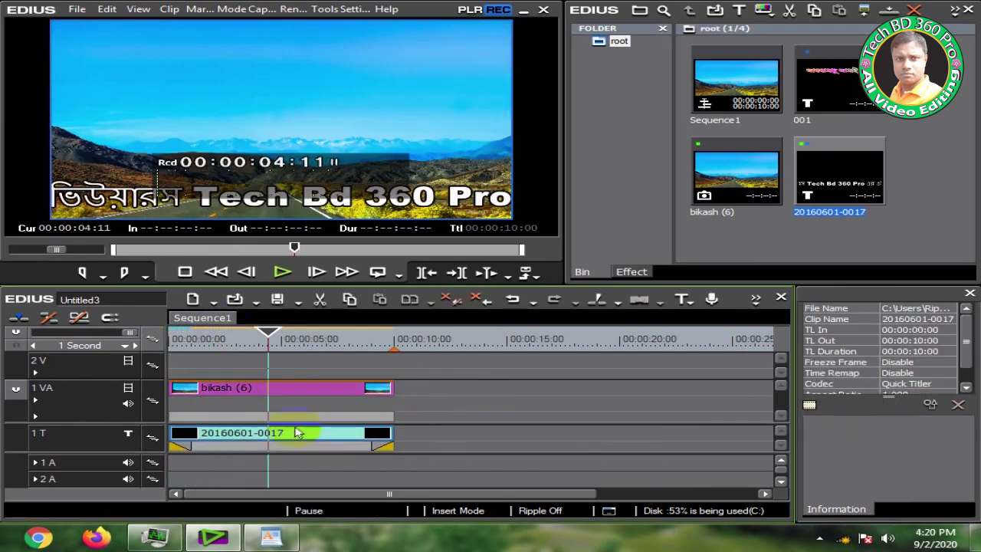
{"action": "right_click", "coordinate": [175, 443]}
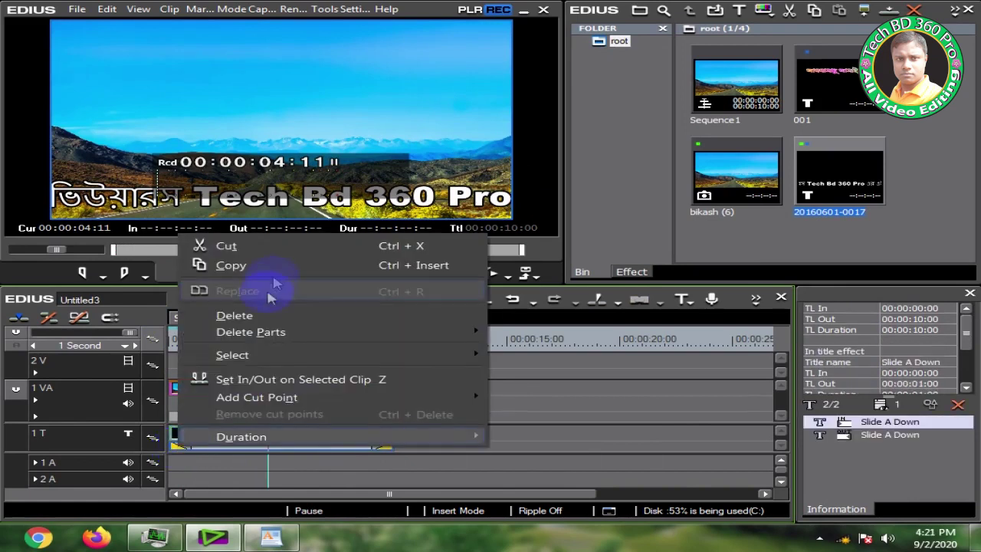
{"action": "left_click", "coordinate": [251, 313]}
- Play the whole timeline to preview the crawl without title mixers, and return the playhead to the beginning
{"action": "left_click_drag", "start_coordinate": [266, 334], "coordinate": [175, 337]}
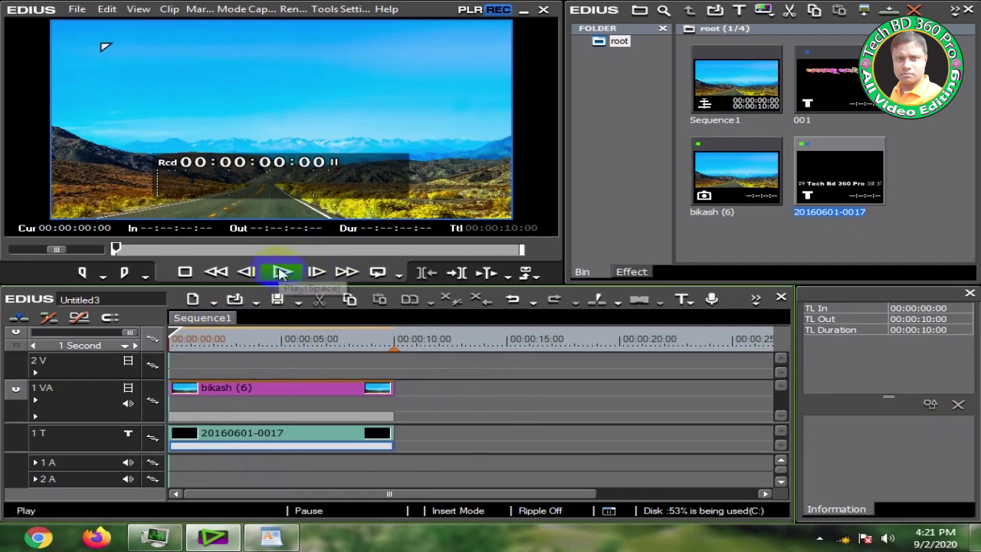
{"action": "left_click", "coordinate": [281, 272]}
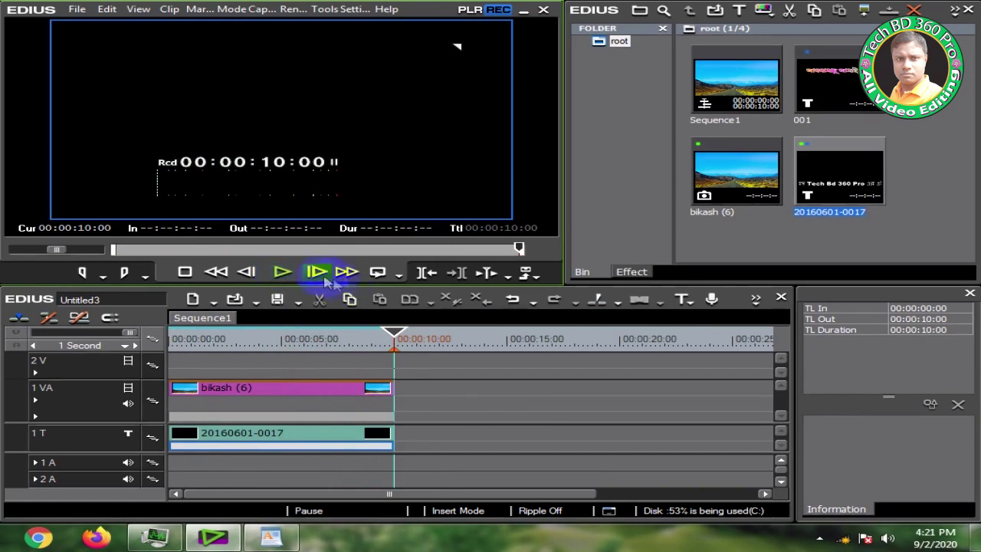
{"action": "left_click_drag", "start_coordinate": [393, 338], "coordinate": [160, 337]}
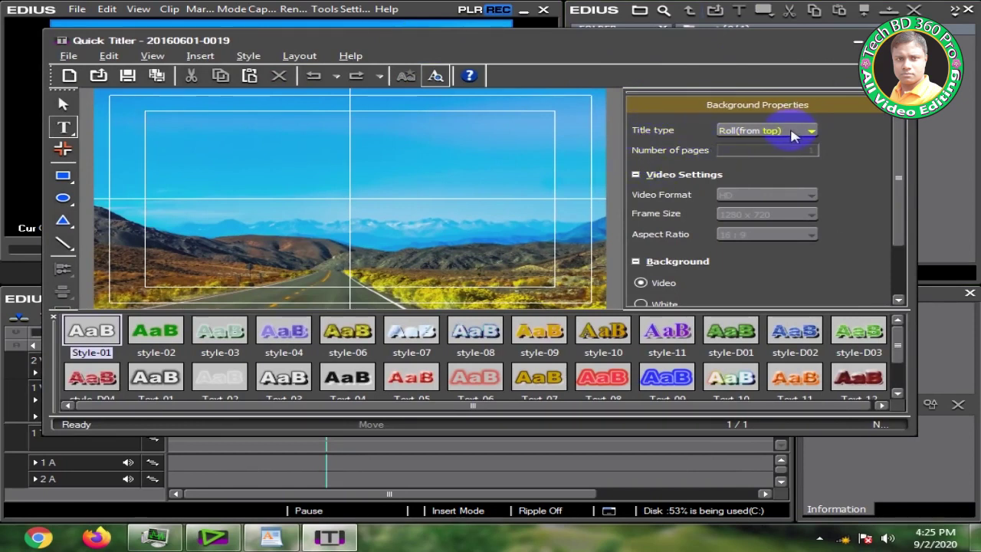
- Set the new title's type to Roll(from bottom) and paste the copied Bengali greeting text into the frame
{"action": "left_click", "coordinate": [810, 132]}
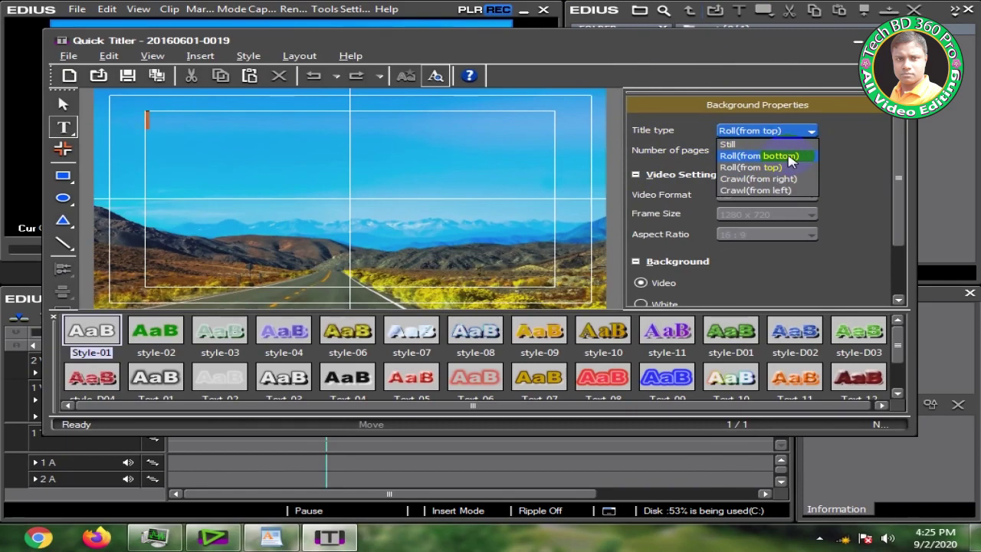
{"action": "left_click", "coordinate": [789, 157]}
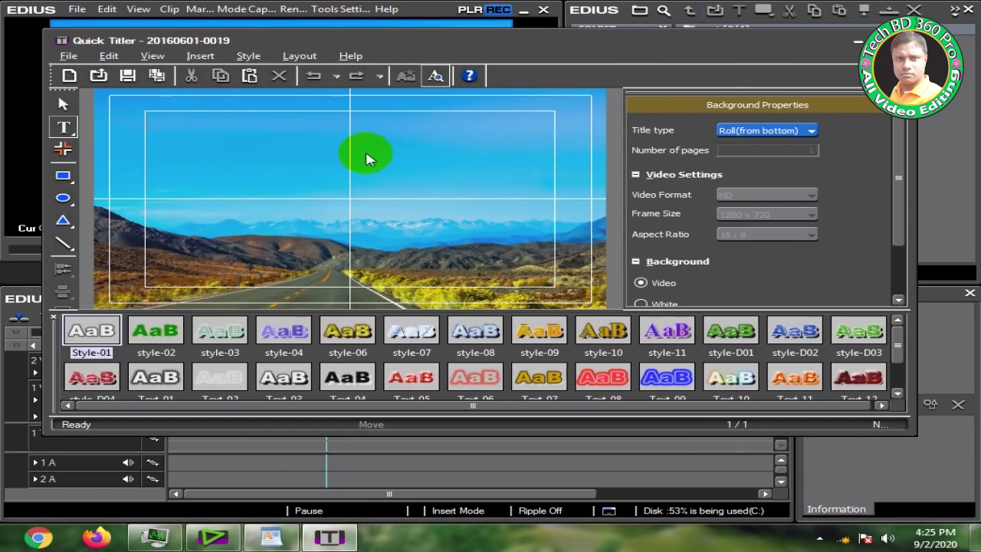
{"action": "key", "text": "ctrl+v"}
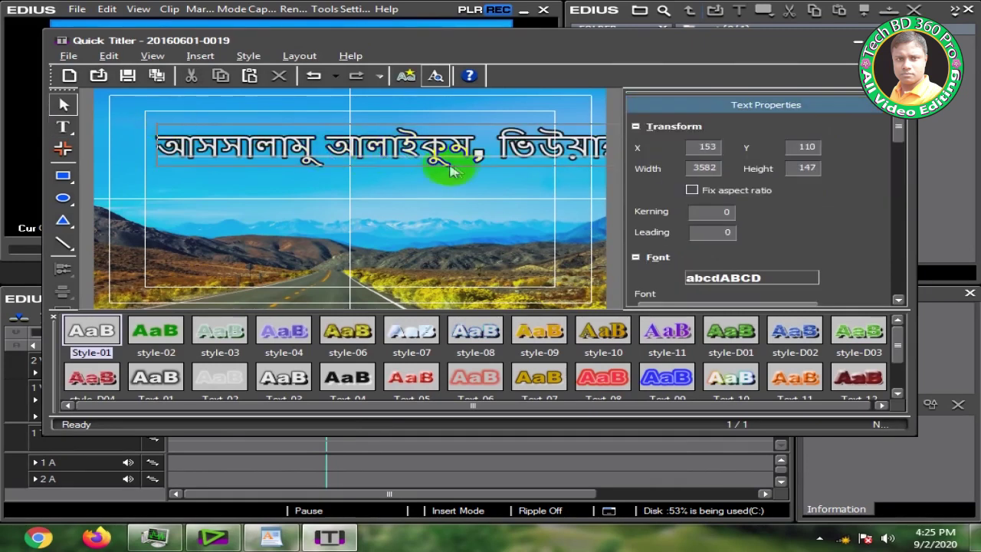
- Break the pasted greeting text so that "আসসালামু" and "আলাইকুম," each stand on their own line
{"action": "left_click", "coordinate": [325, 145]}
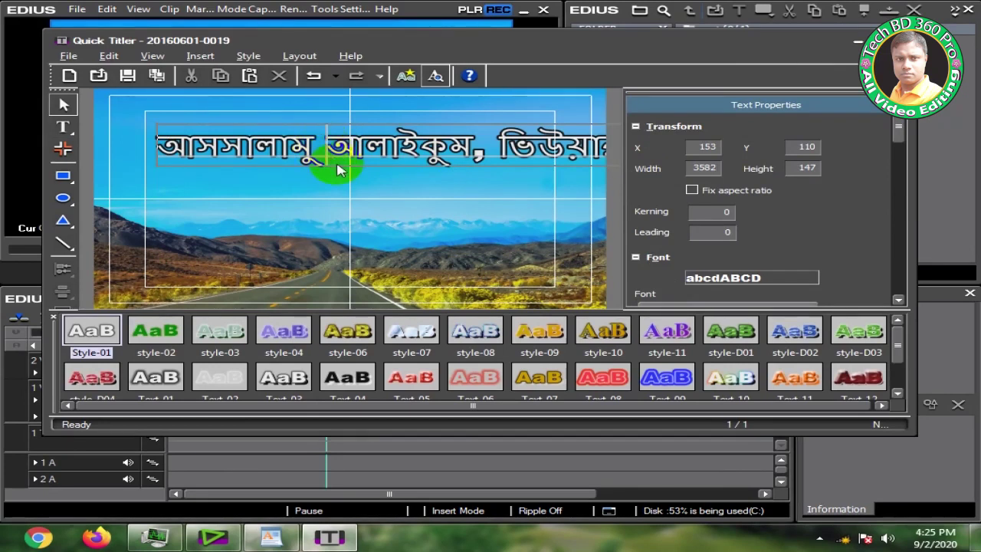
{"action": "key", "text": "BackSpace"}
{"action": "key", "text": "Return"}
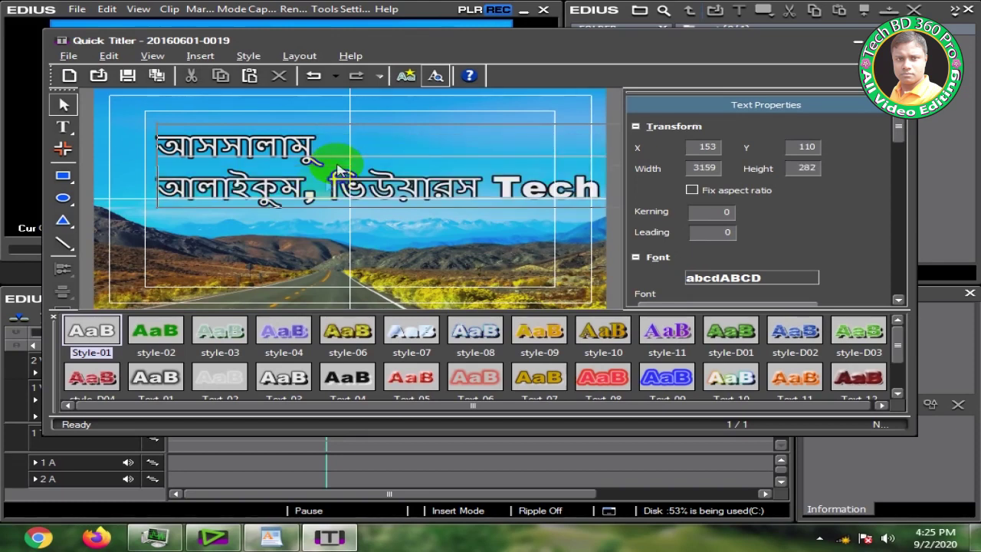
{"action": "left_click", "coordinate": [335, 201]}
{"action": "key", "text": "BackSpace"}
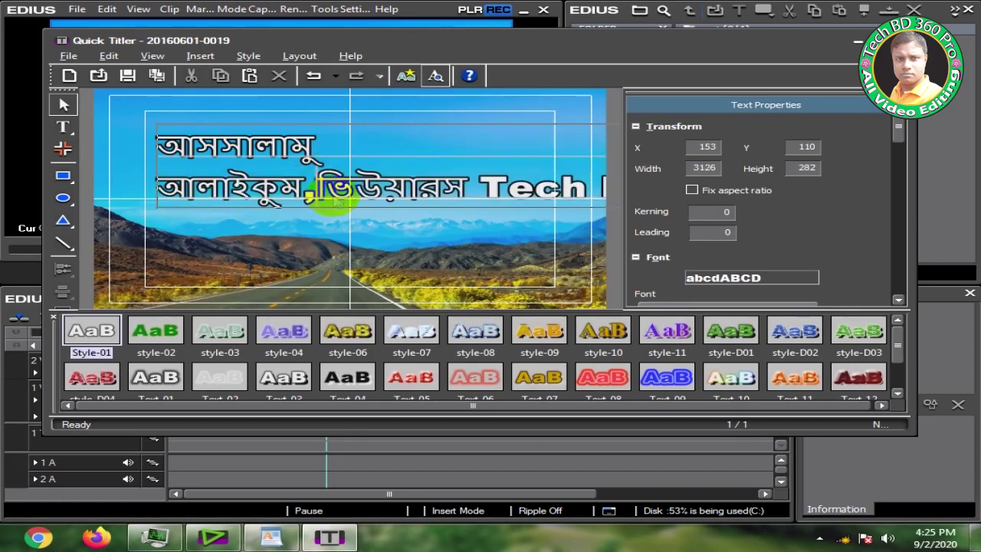
{"action": "key", "text": "Return"}
- Insert line breaks after "ভিউয়ারস" and "Tech Bd" so each stands on its own line
{"action": "left_click", "coordinate": [331, 234]}
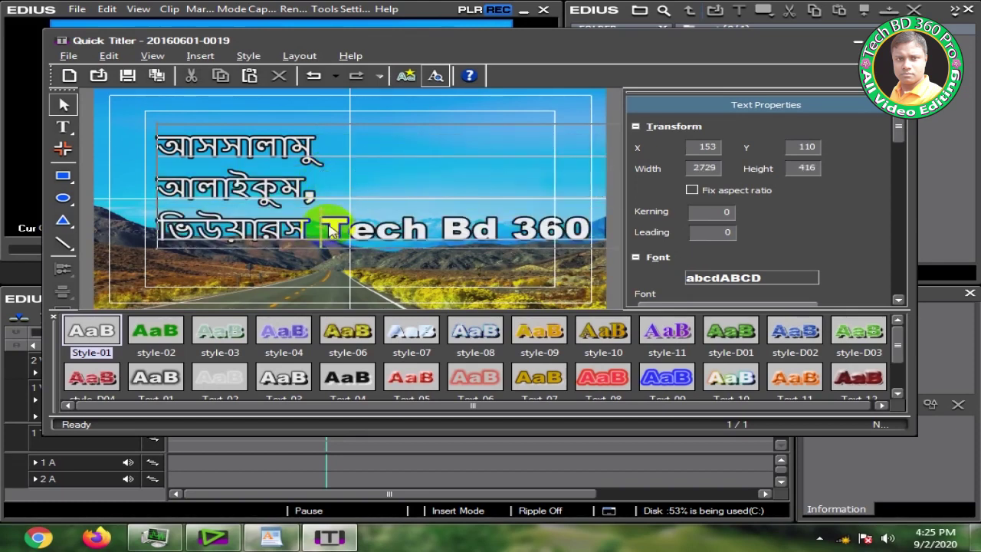
{"action": "key", "text": "BackSpace"}
{"action": "key", "text": "Return"}
{"action": "left_click", "coordinate": [351, 270]}
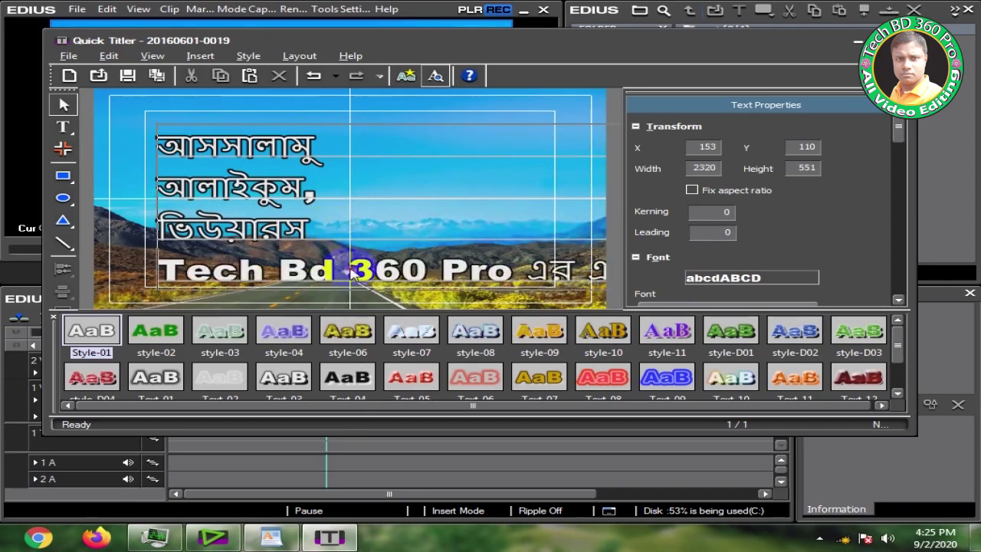
{"action": "key", "text": "BackSpace"}
{"action": "key", "text": "Return"}
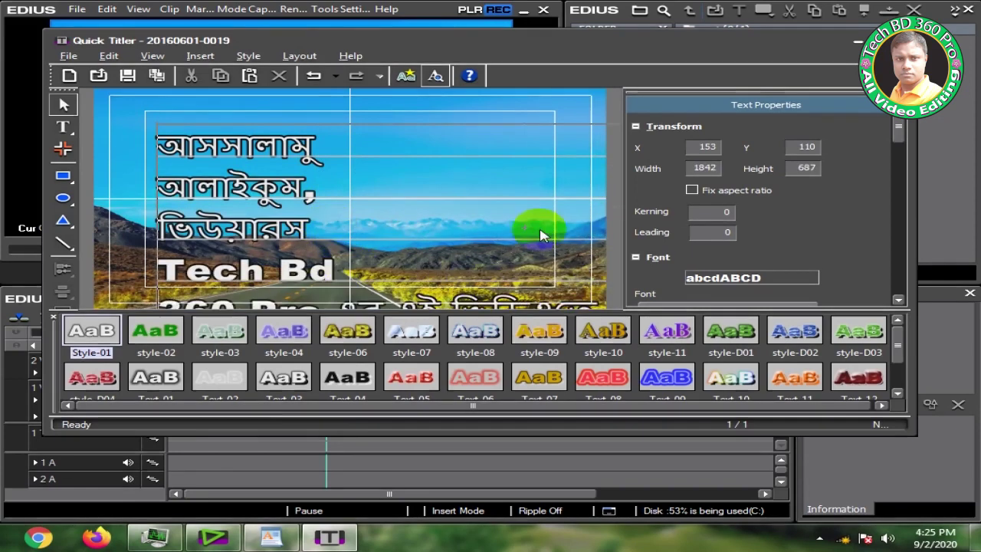
- Insert a line break after "360 Pro" in the lower part of the greeting text
{"action": "left_click_drag", "start_coordinate": [609, 164], "coordinate": [608, 167]}
{"action": "scroll", "coordinate": [587, 182], "scroll_direction": "down", "scroll_amount": 5}
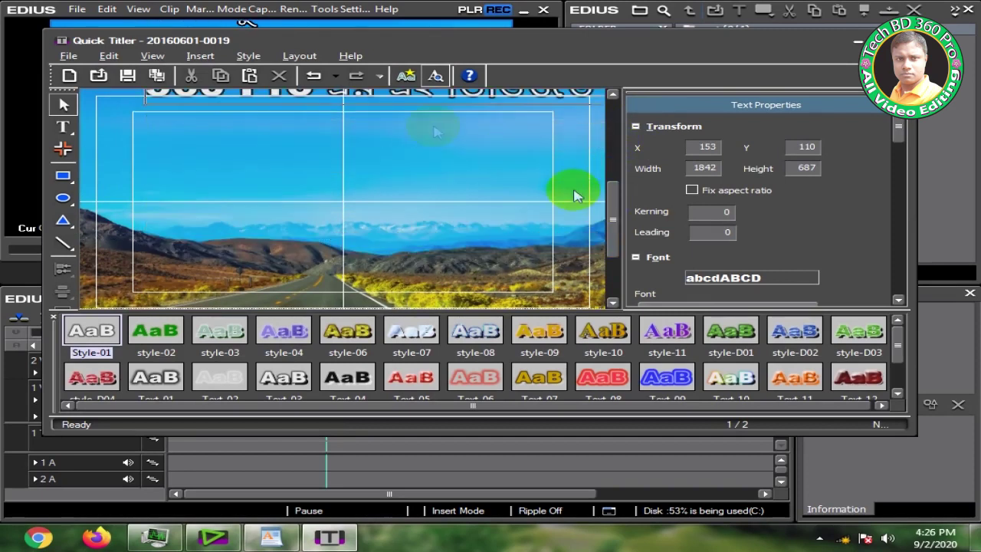
{"action": "left_click_drag", "start_coordinate": [612, 224], "coordinate": [595, 192]}
{"action": "scroll", "coordinate": [532, 202], "scroll_direction": "up", "scroll_amount": 1}
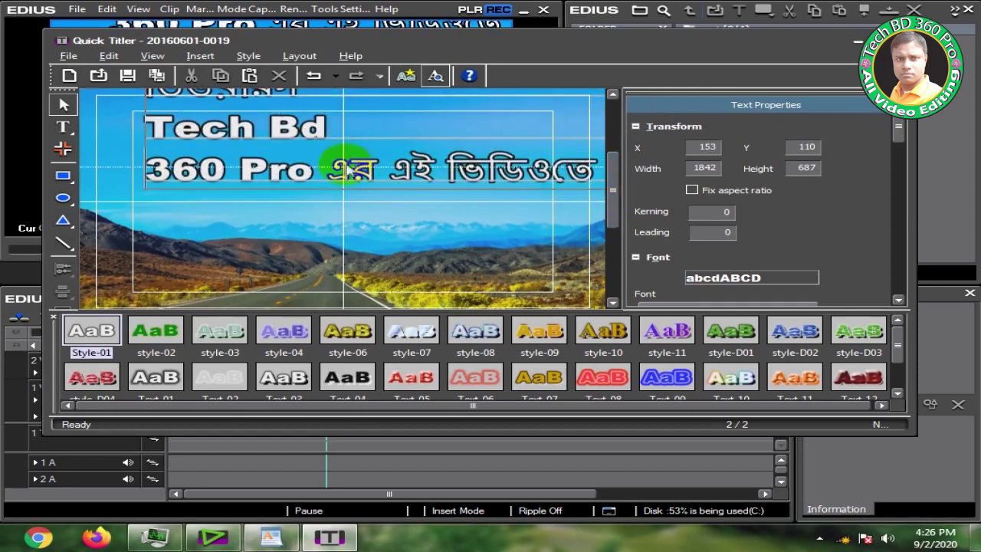
{"action": "left_click", "coordinate": [335, 177]}
{"action": "key", "text": "Return"}
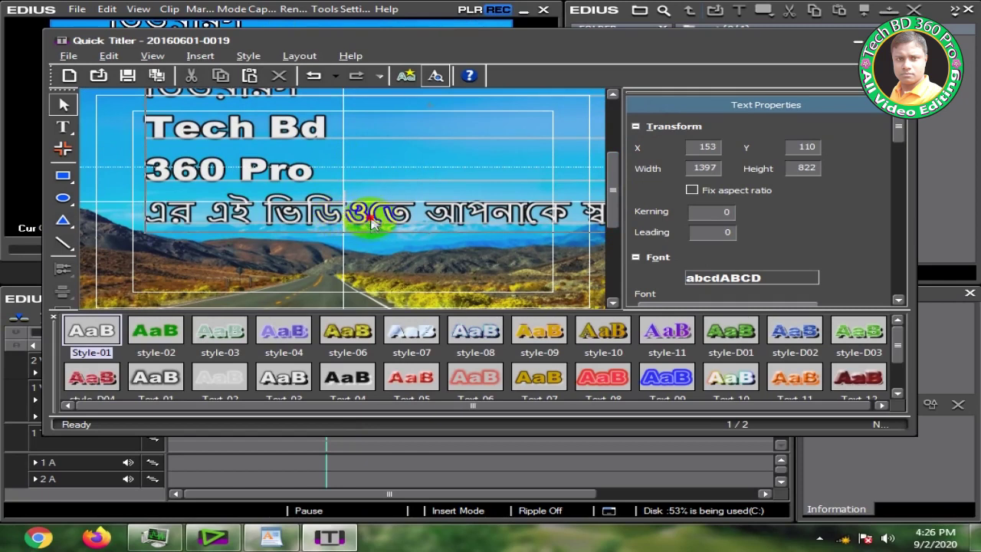
- Split the last line of the greeting into "এর এই ভিডিও", "তে আপনাকে" and "স্বাগতম।" on separate lines
{"action": "key", "text": "BackSpace"}
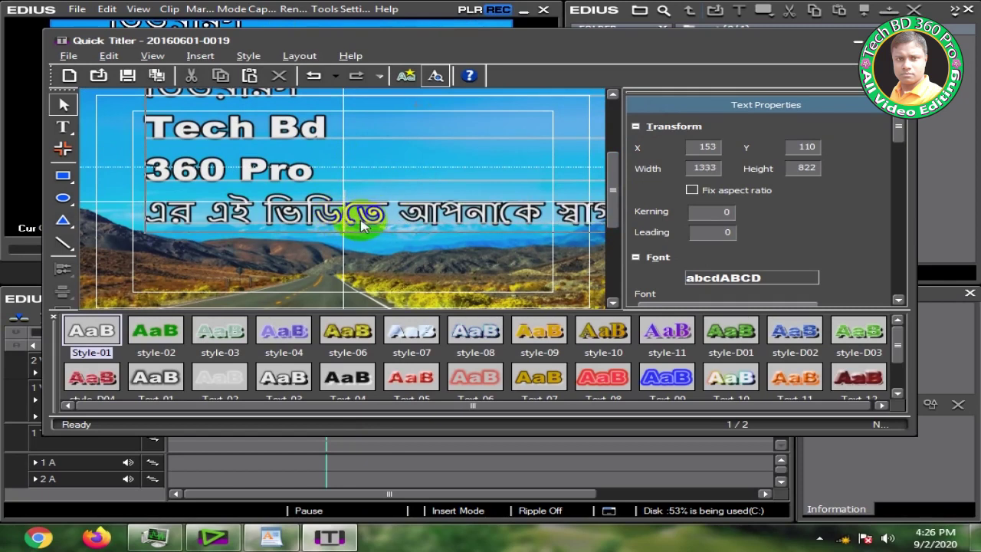
{"action": "type", "text": "ও"}
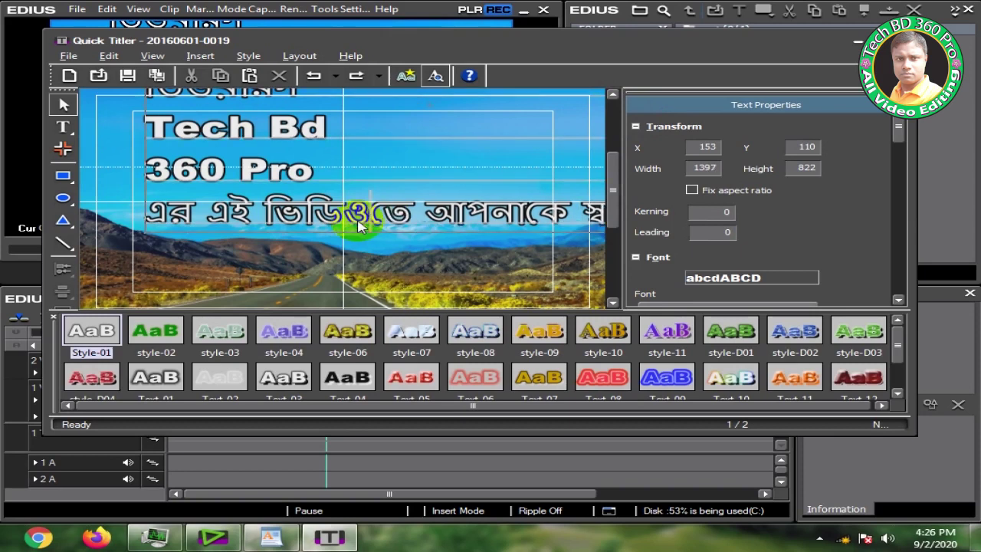
{"action": "key", "text": "Return"}
{"action": "left_click", "coordinate": [365, 263]}
{"action": "key", "text": "BackSpace"}
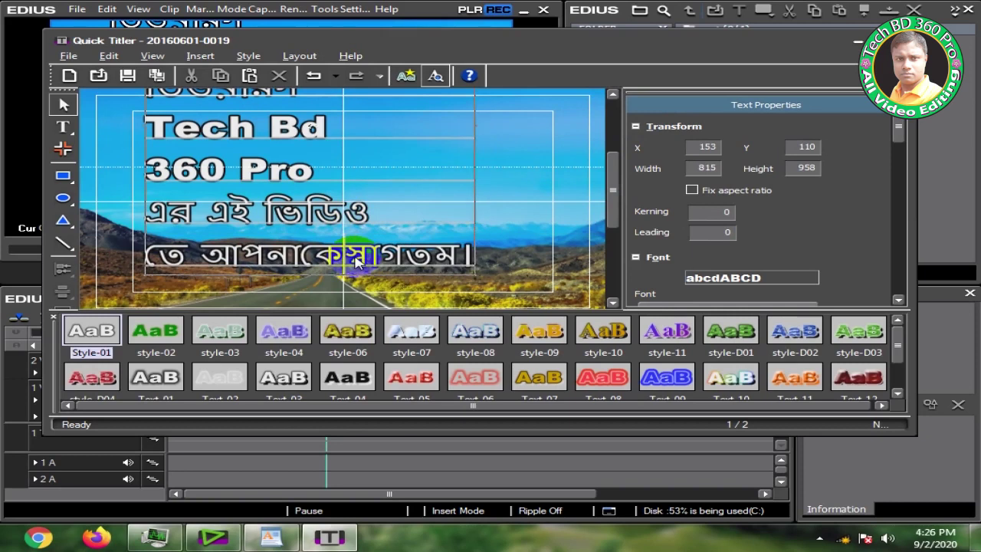
{"action": "key", "text": "Return"}
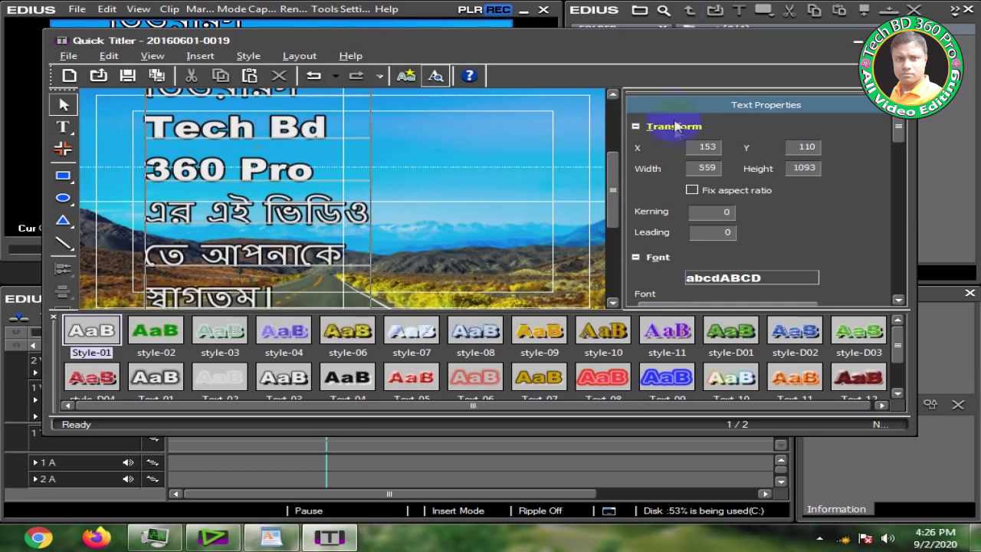
- Move the whole text block to about X 710, Y 651, below the visible frame, and save the title
{"action": "left_click_drag", "start_coordinate": [611, 167], "coordinate": [616, 95]}
{"action": "left_click", "coordinate": [151, 151]}
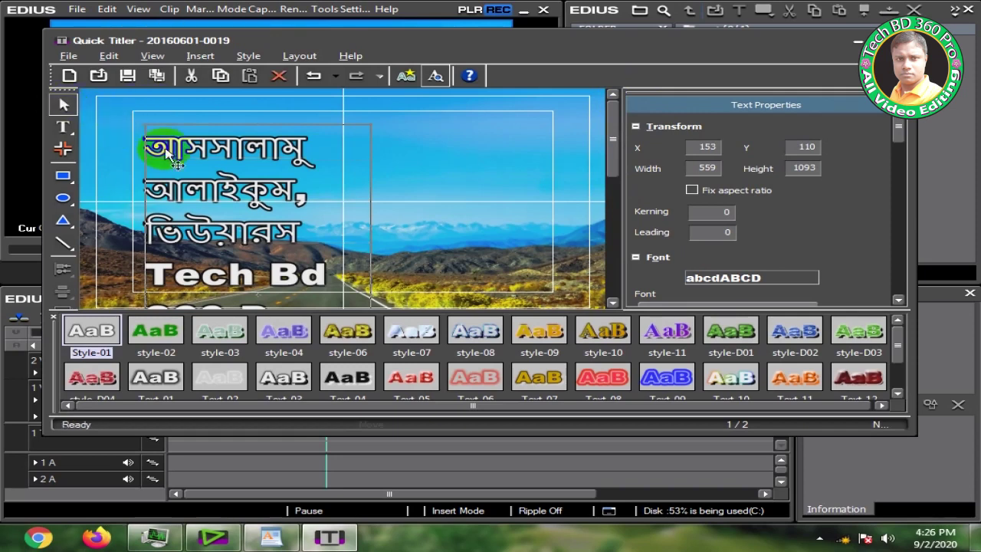
{"action": "left_click_drag", "start_coordinate": [166, 146], "coordinate": [389, 124]}
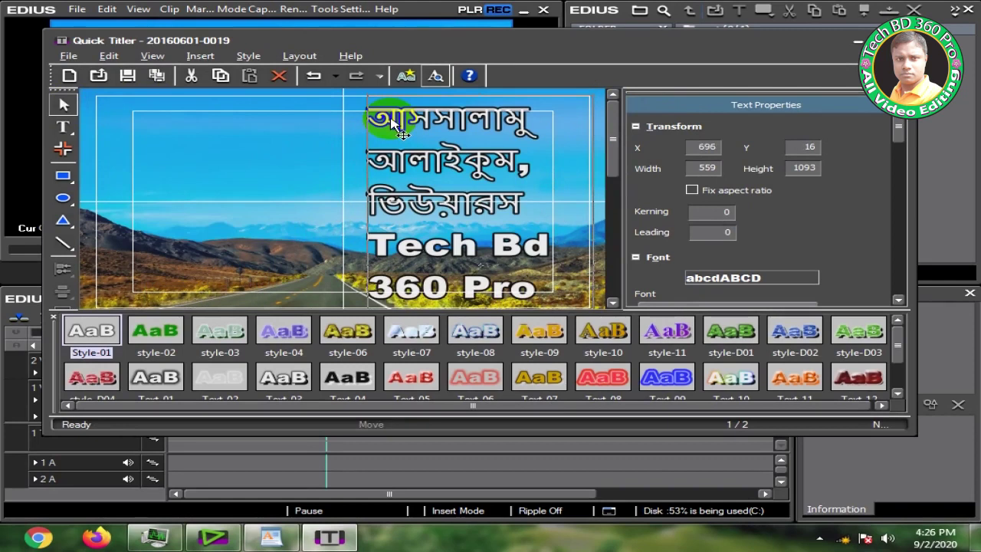
{"action": "left_click_drag", "start_coordinate": [391, 124], "coordinate": [460, 310]}
{"action": "left_click_drag", "start_coordinate": [615, 128], "coordinate": [616, 96]}
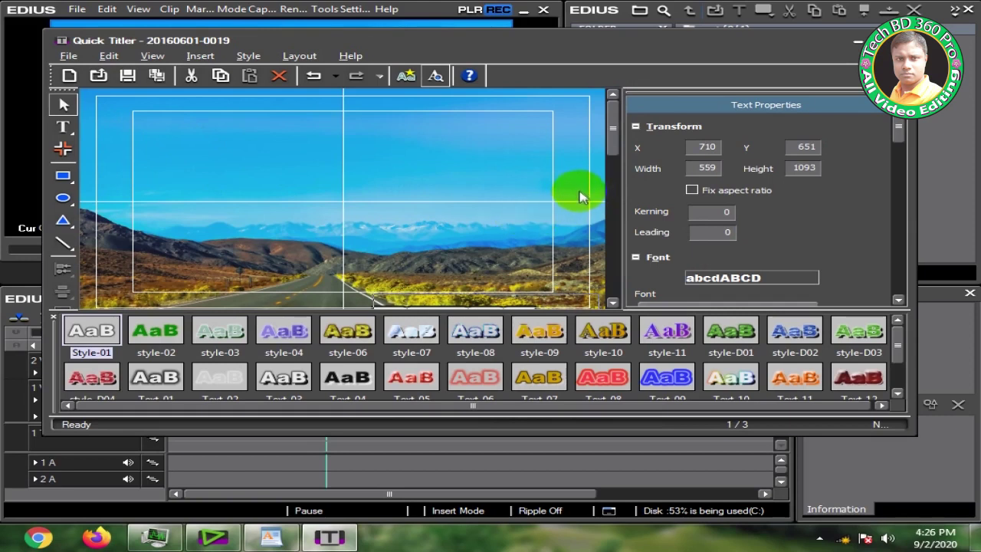
{"action": "key", "text": "ctrl+s"}
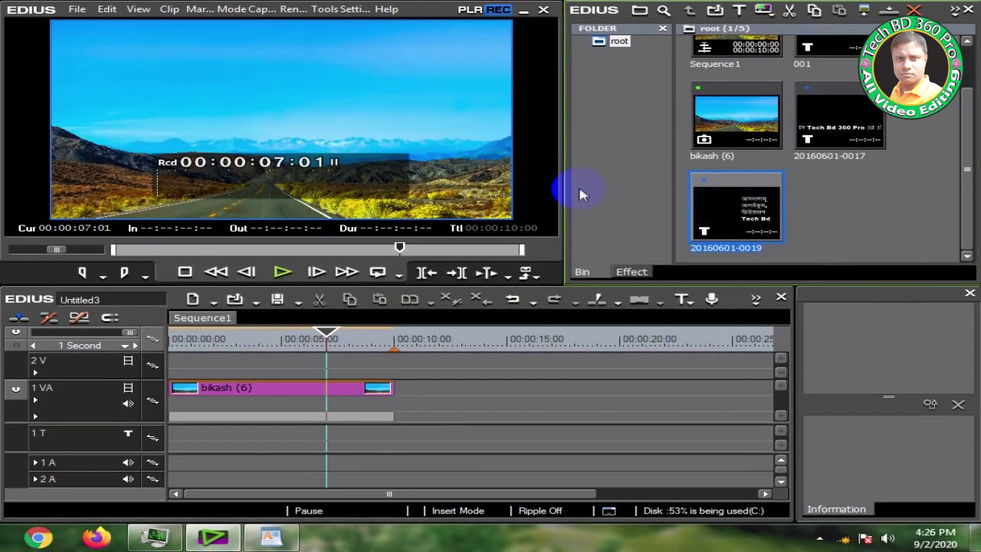
{"action": "left_click_drag", "start_coordinate": [730, 220], "coordinate": [172, 439]}
{"action": "left_click_drag", "start_coordinate": [282, 437], "coordinate": [393, 438]}
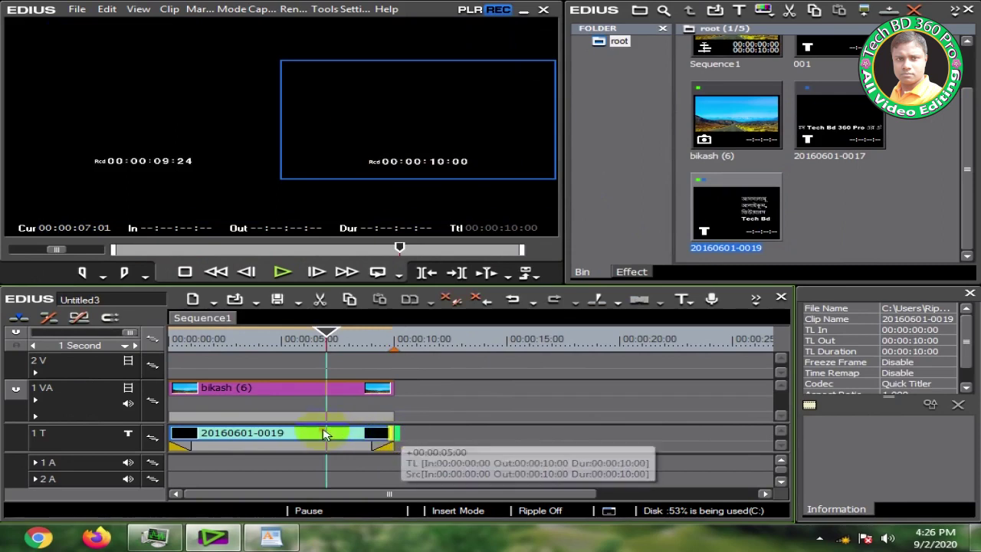
- Delete the title mixers from both ends of the roll title on the 1T track and play the timeline from the start
{"action": "left_click_drag", "start_coordinate": [326, 360], "coordinate": [163, 364]}
{"action": "left_click", "coordinate": [178, 450]}
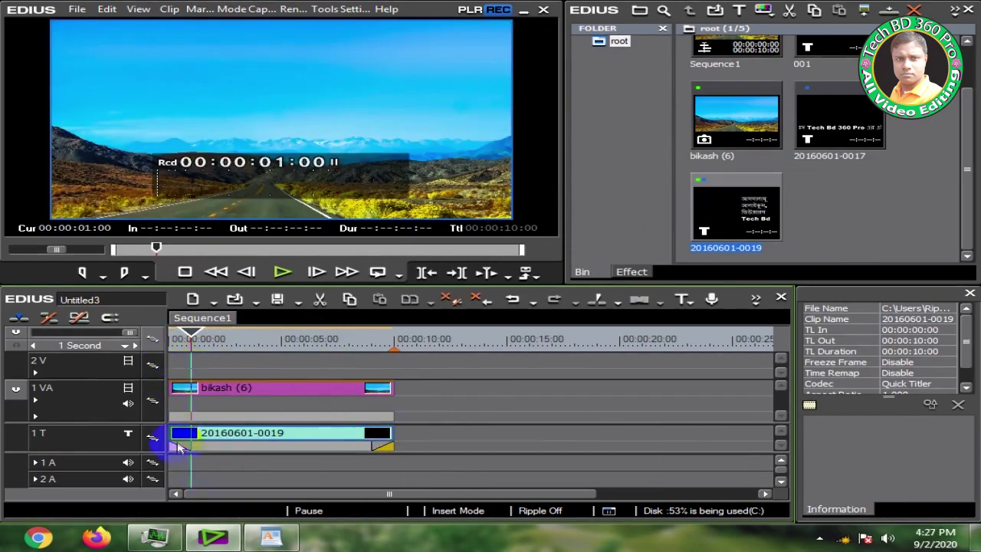
{"action": "right_click", "coordinate": [178, 450]}
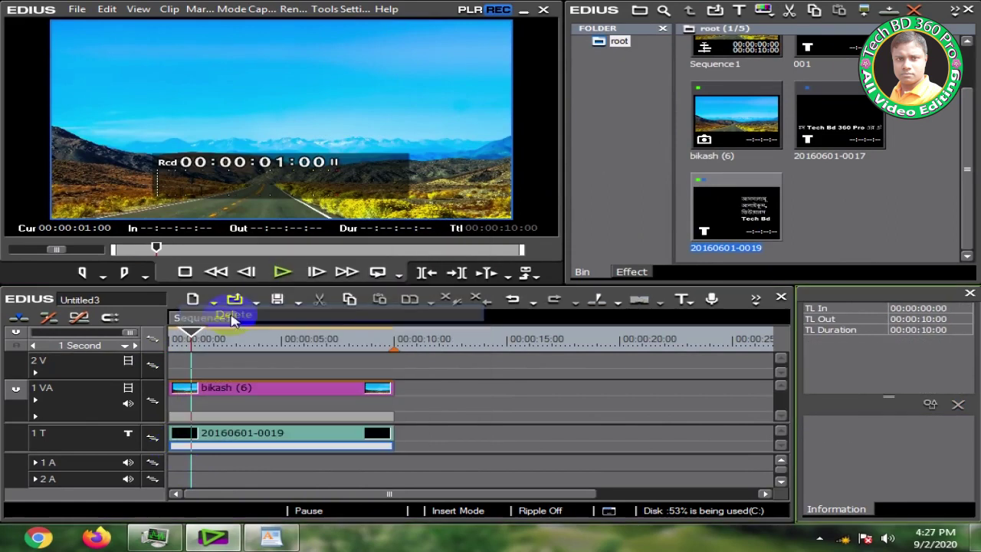
{"action": "left_click", "coordinate": [230, 313]}
{"action": "left_click_drag", "start_coordinate": [192, 338], "coordinate": [174, 338]}
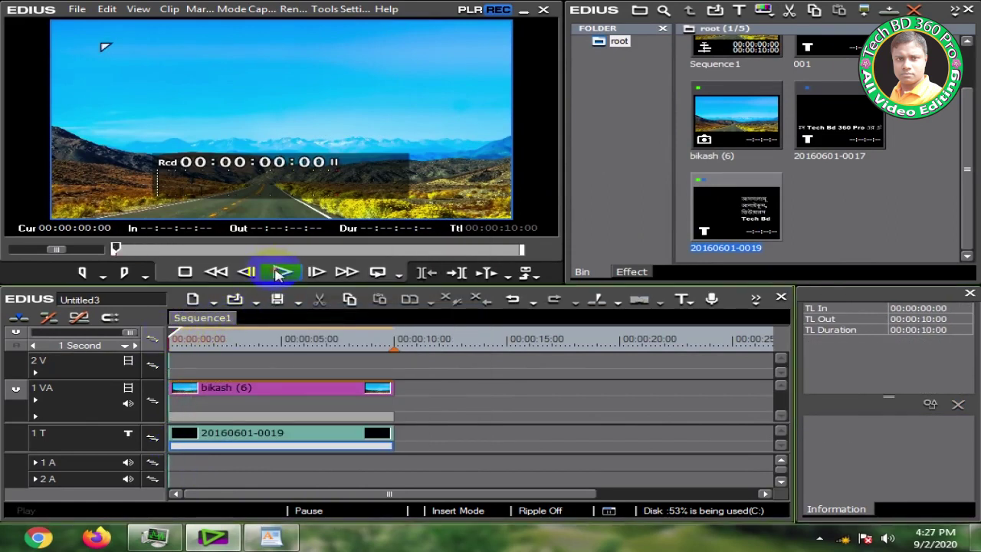
{"action": "left_click", "coordinate": [281, 273]}
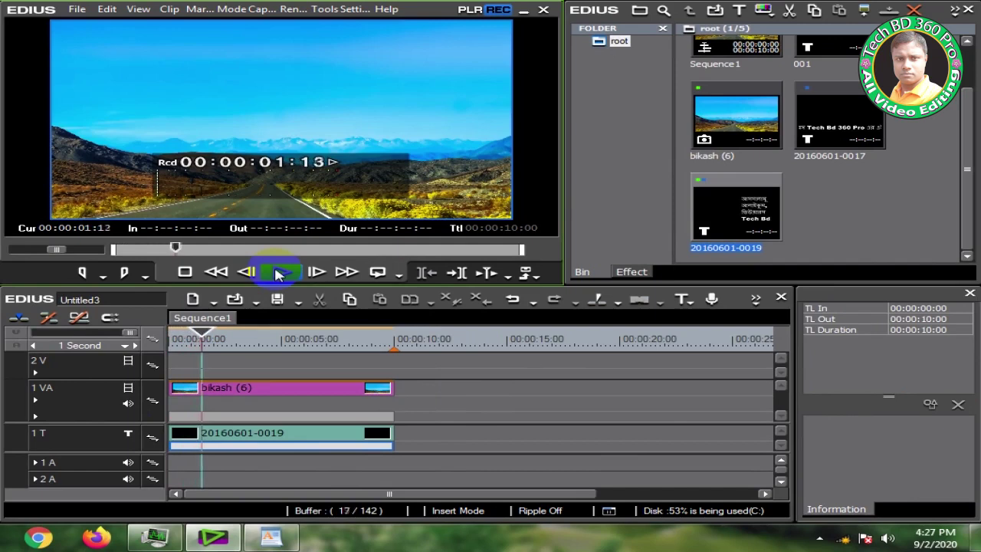